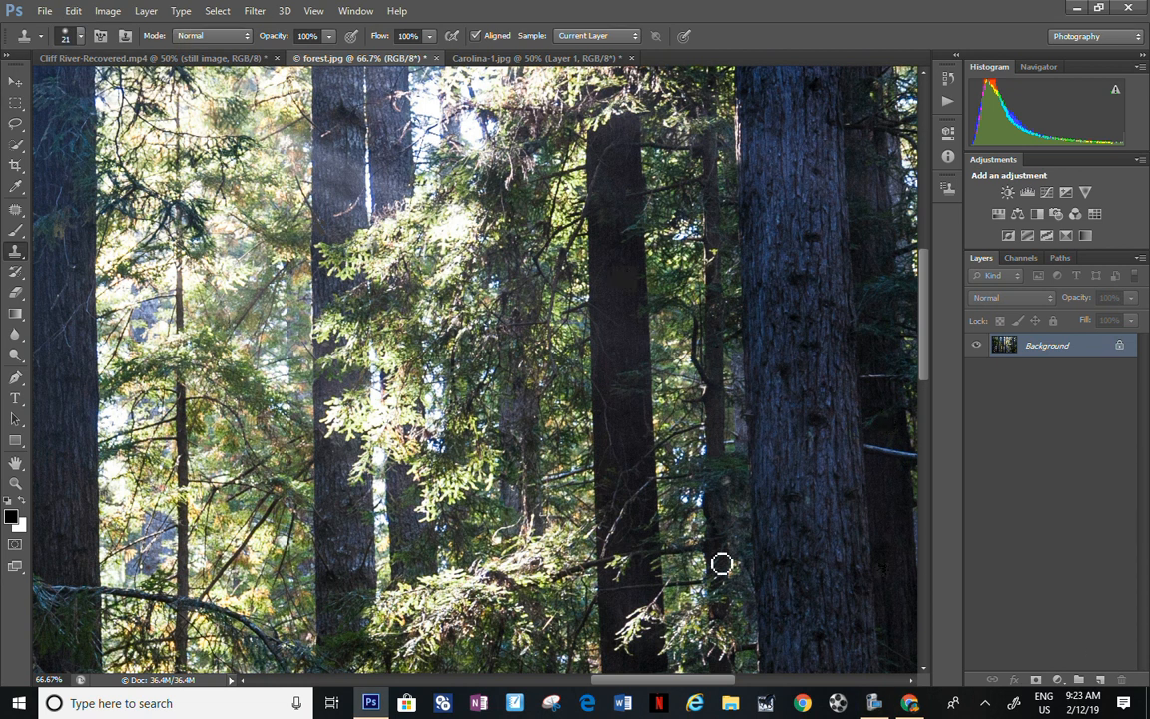
pyautogui.scroll(3, 567, 621)
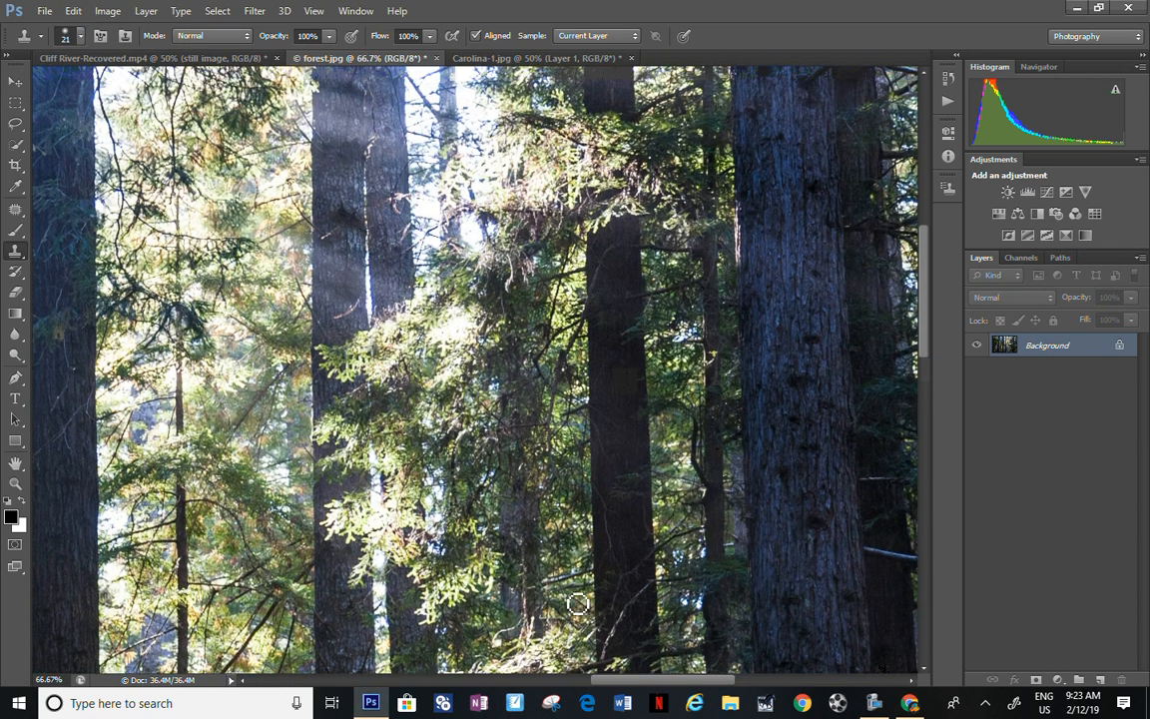
pyautogui.scroll(3, 577, 604)
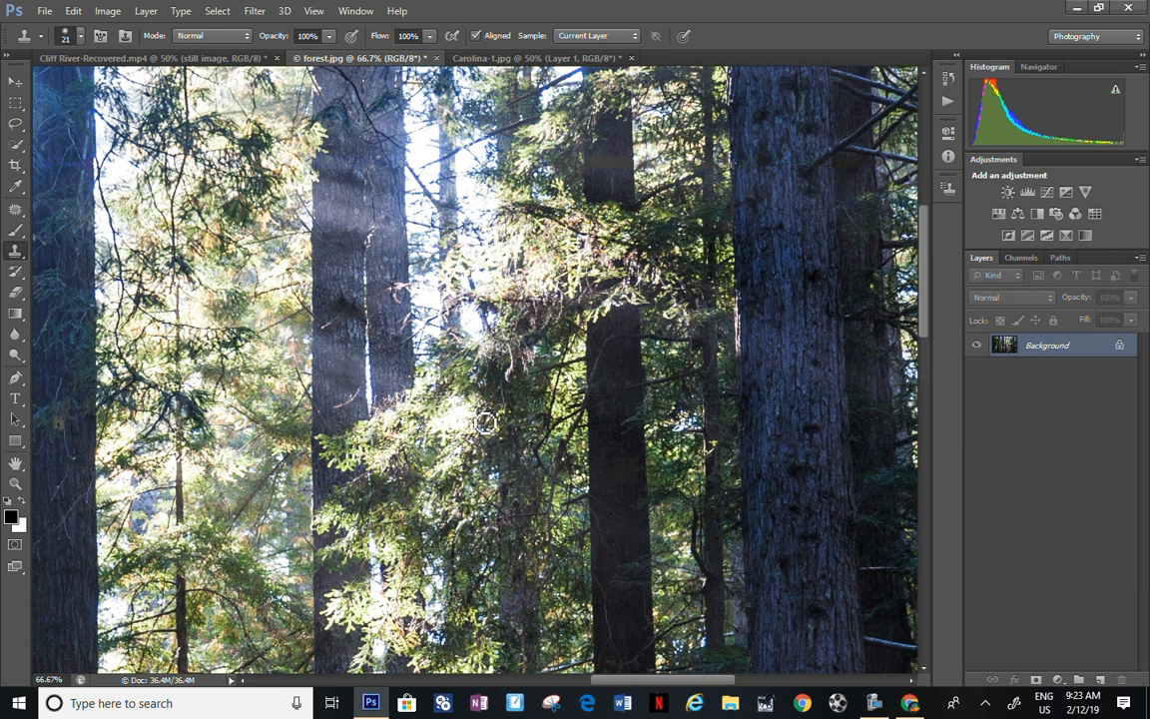
pyautogui.click(45, 12)
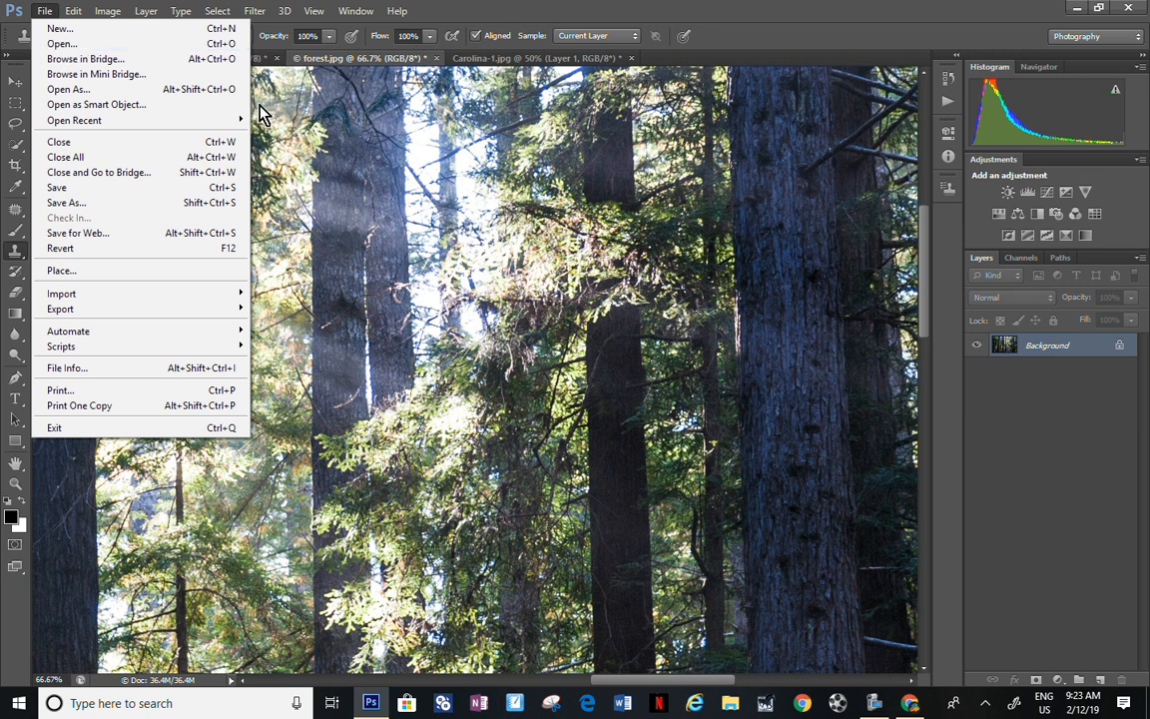
pyautogui.click(411, 166)
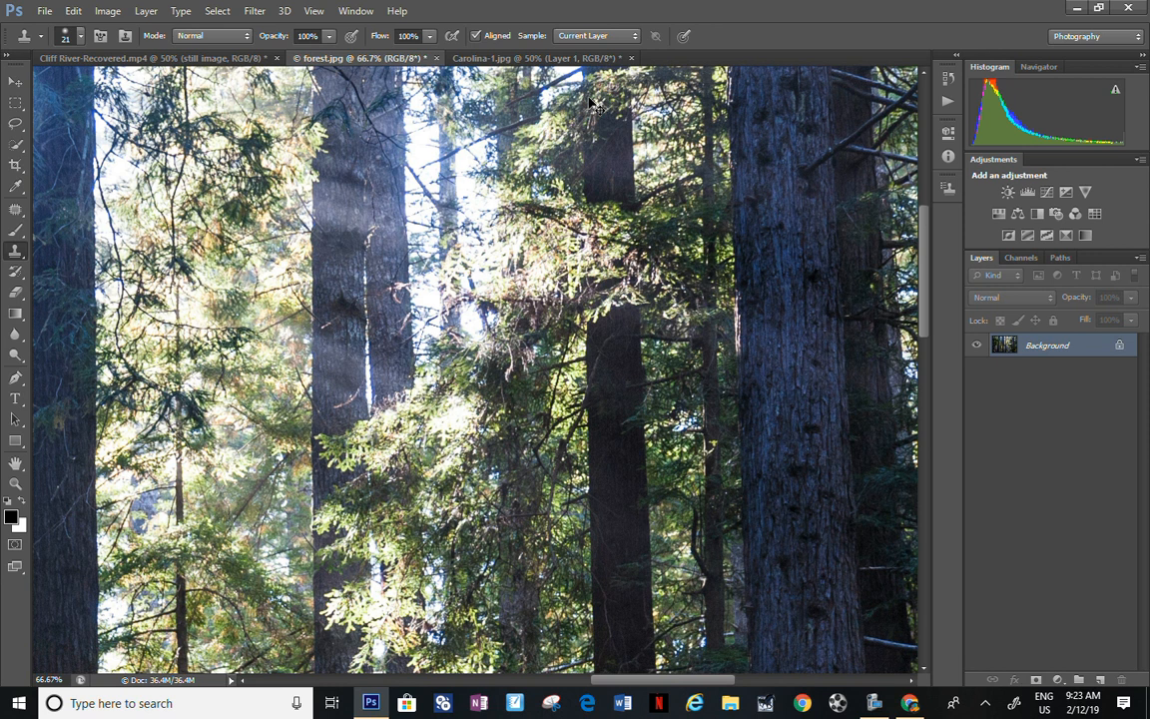
pyautogui.hotkey('ctrl', 'z')
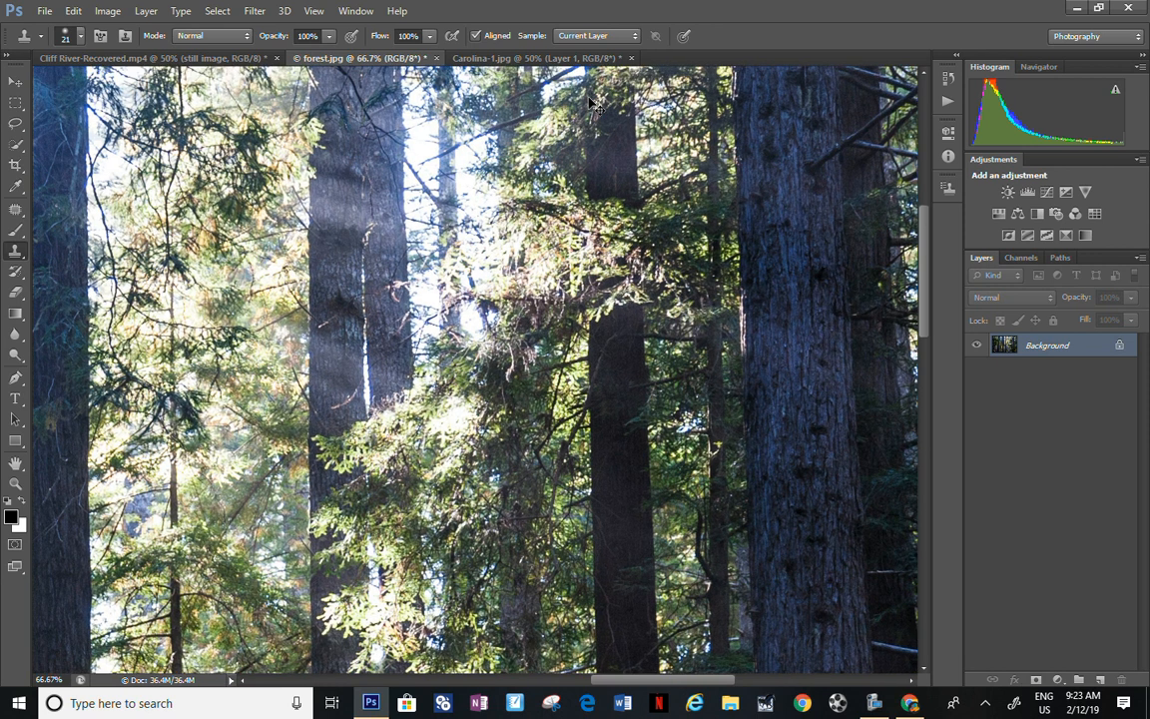
# Step: Duplicate the Background layer of forest.jpg
pyautogui.hotkey('ctrl', '+')
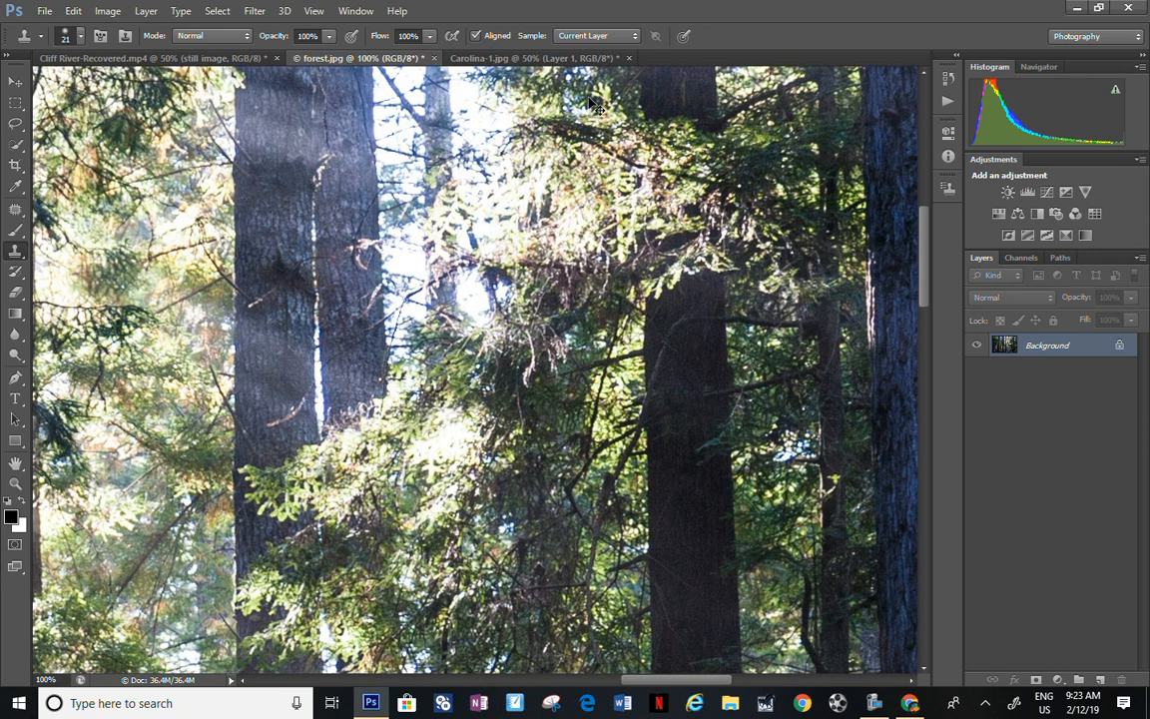
pyautogui.hotkey('ctrl', '-')
pyautogui.hotkey('ctrl', '-')
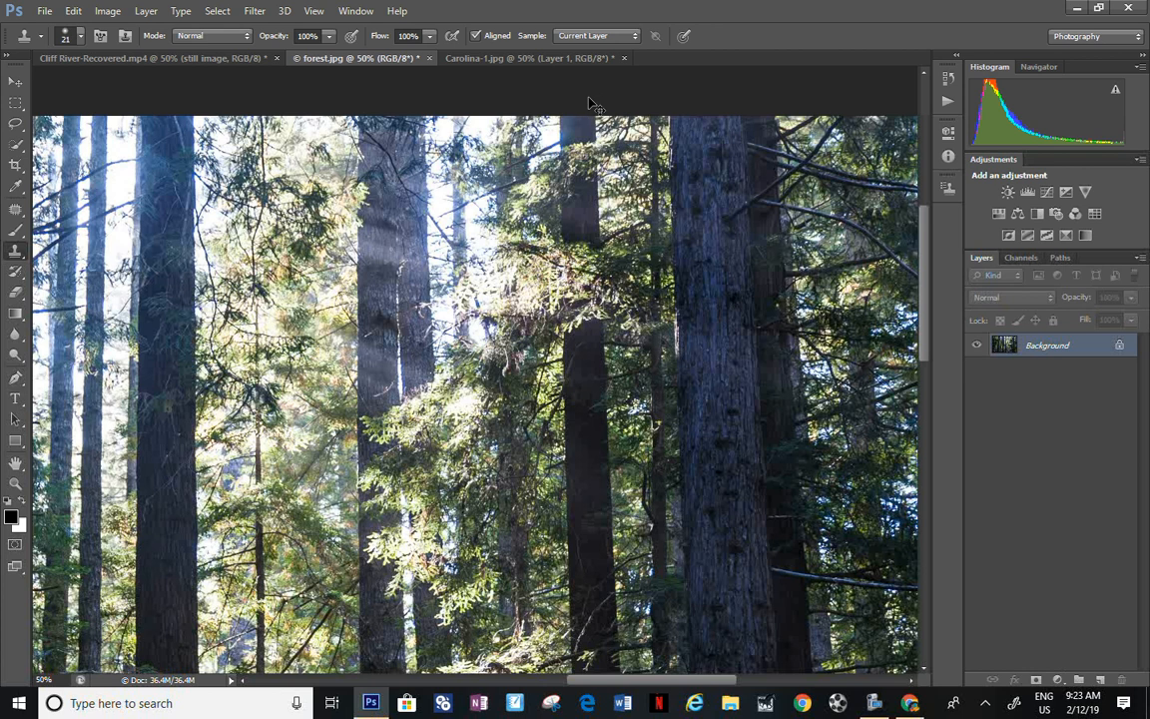
pyautogui.hotkey('ctrl', '-')
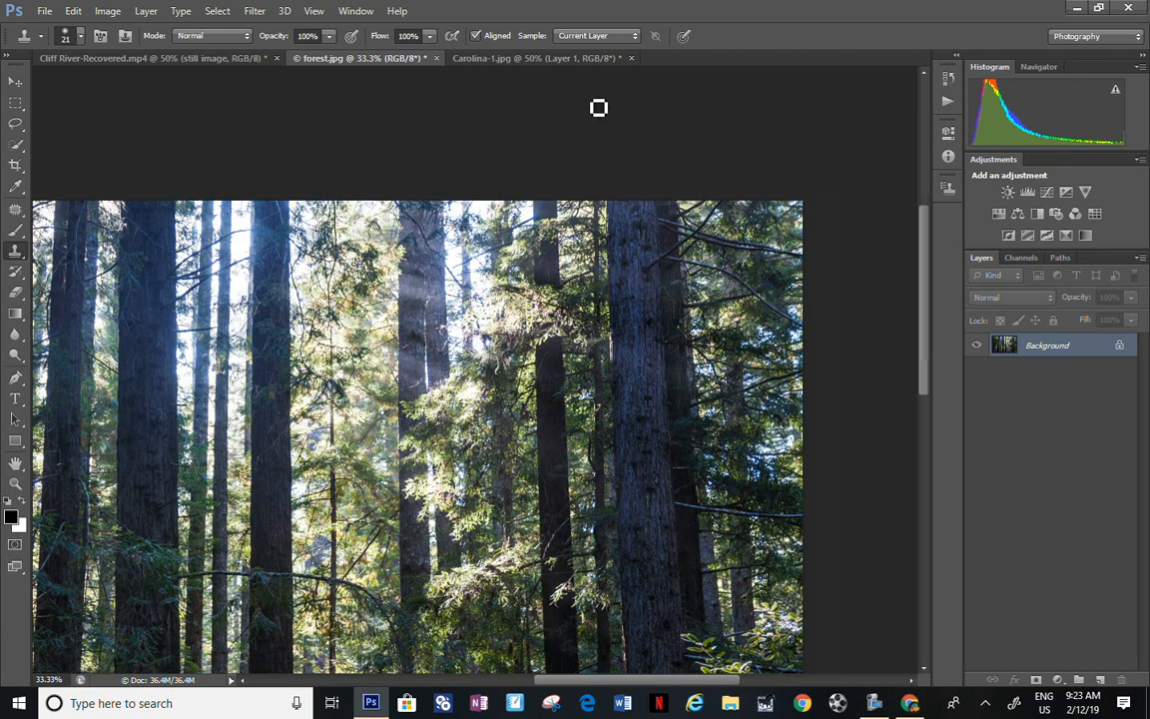
pyautogui.moveTo(644, 683); pyautogui.dragTo(543, 682)
pyautogui.moveTo(925, 243); pyautogui.dragTo(927, 342)
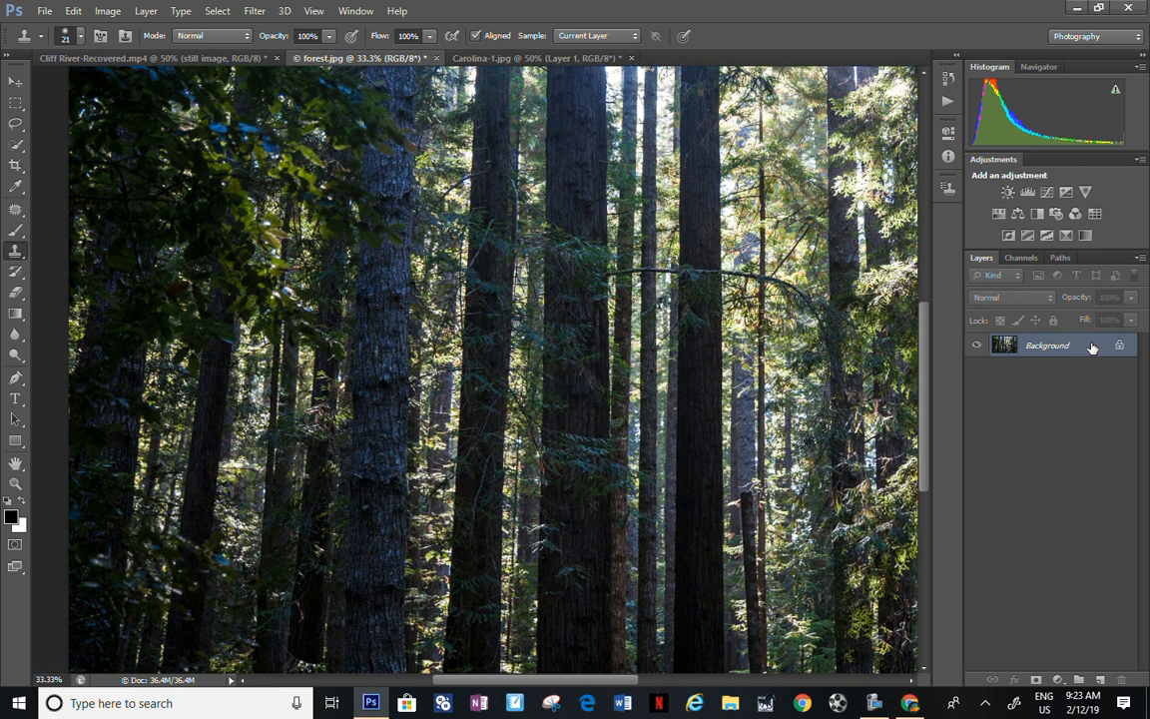
pyautogui.hotkey('ctrl', 'j')
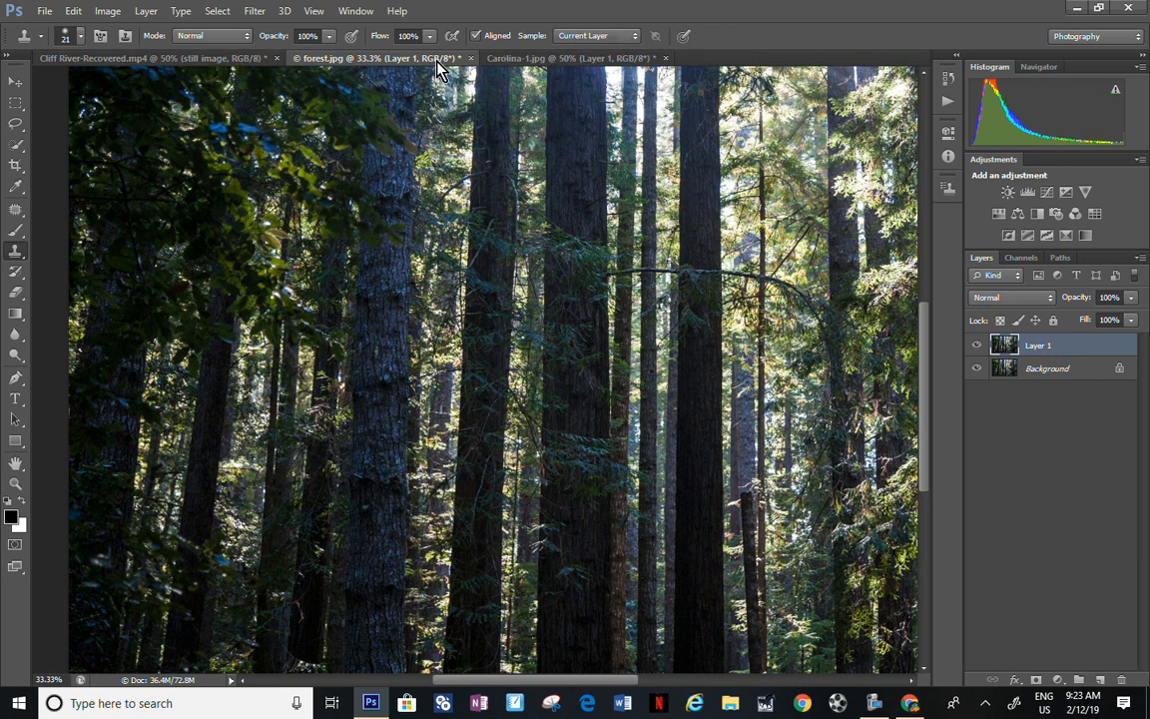
# Step: Switch to the Carolina-1.jpg document and clear its existing selection
pyautogui.click(577, 60)
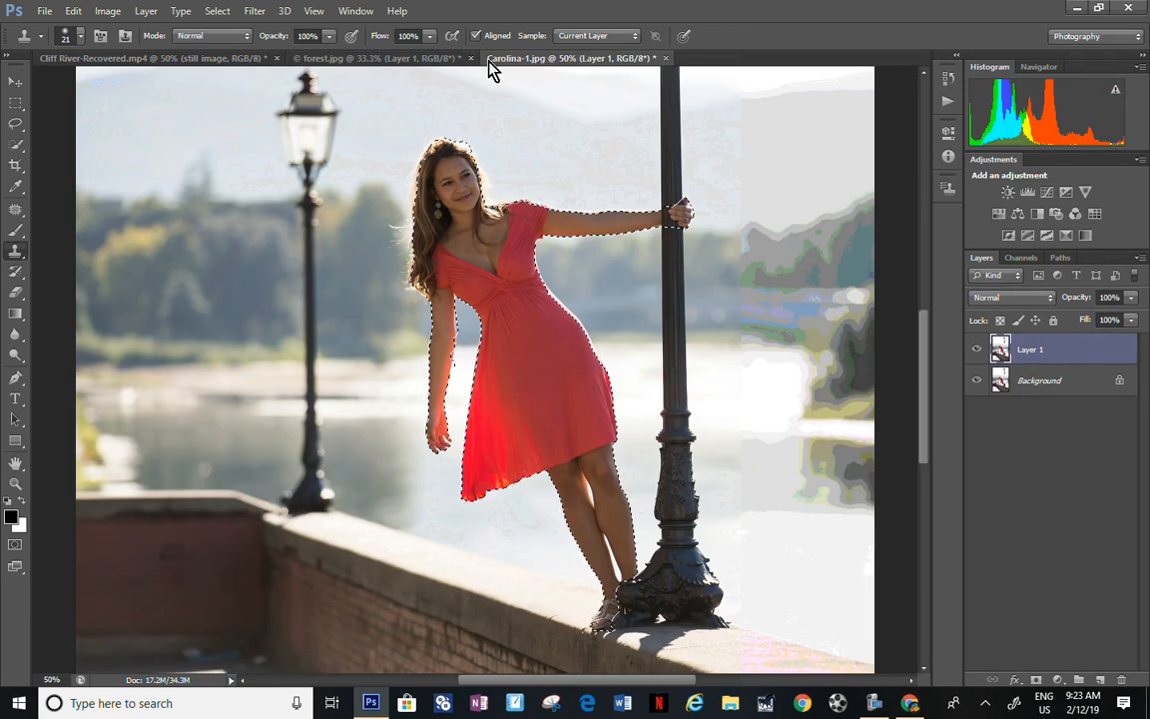
pyautogui.hotkey('ctrl', 'd')
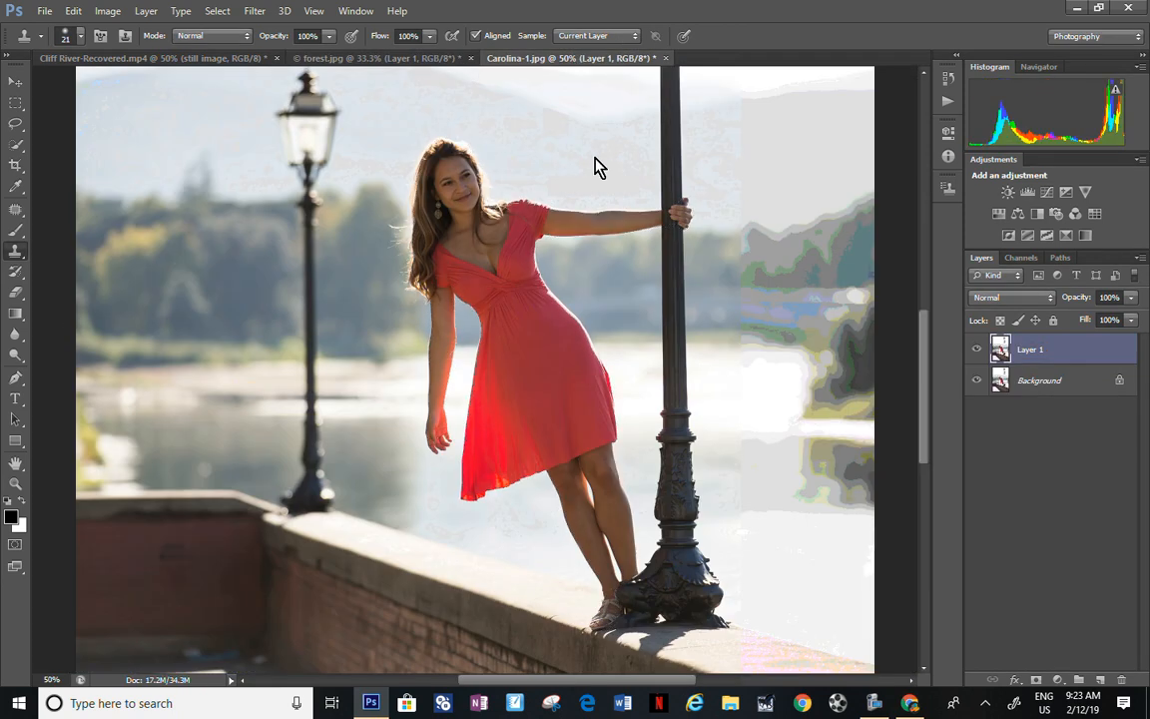
pyautogui.click(599, 166)
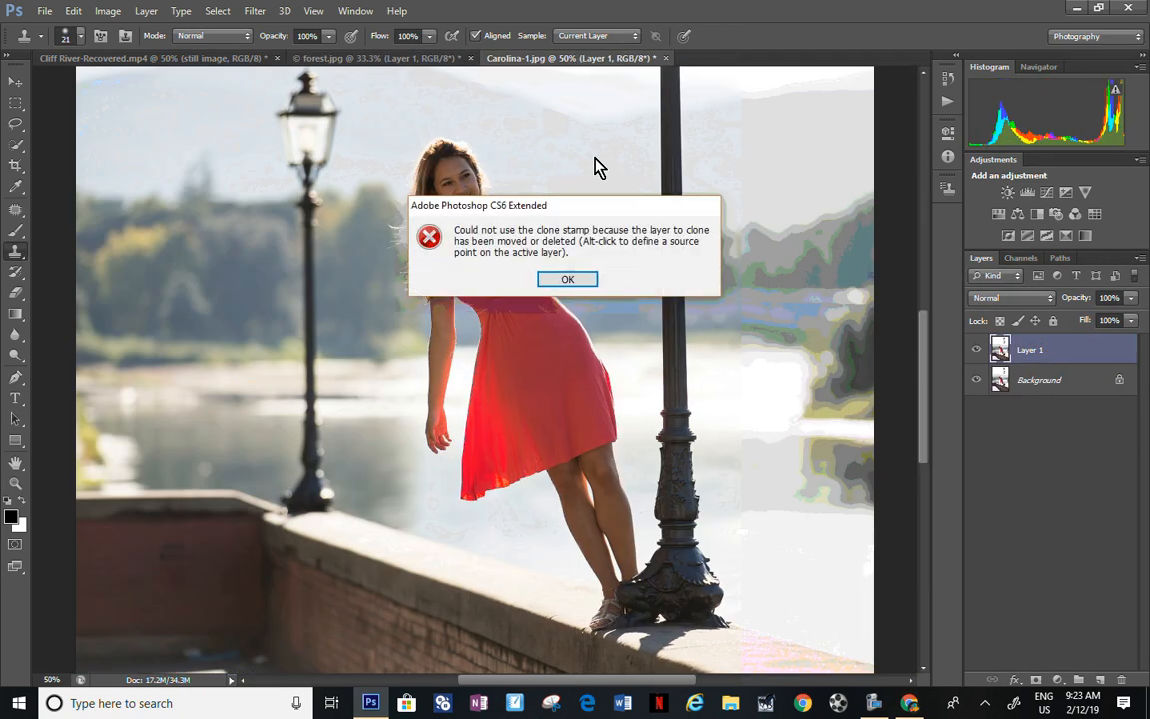
pyautogui.click(569, 281)
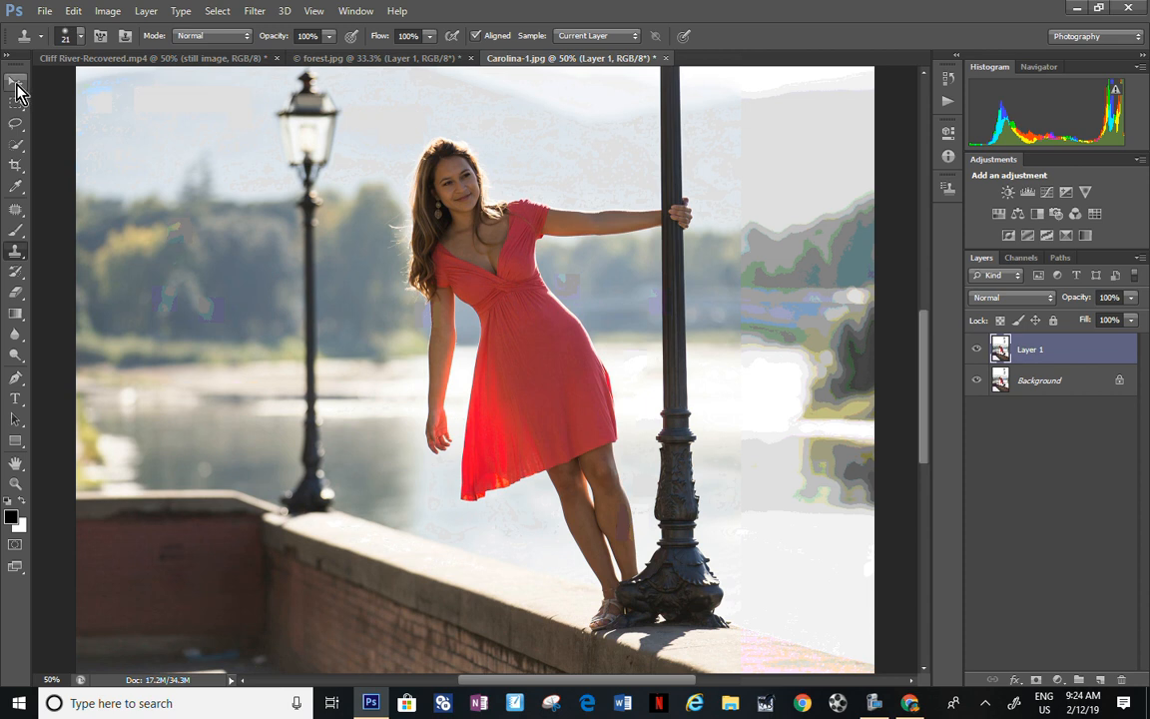
# Step: Select the woman in the red dress with the Quick Selection Tool, including her outstretched arm and hand
pyautogui.click(16, 146)
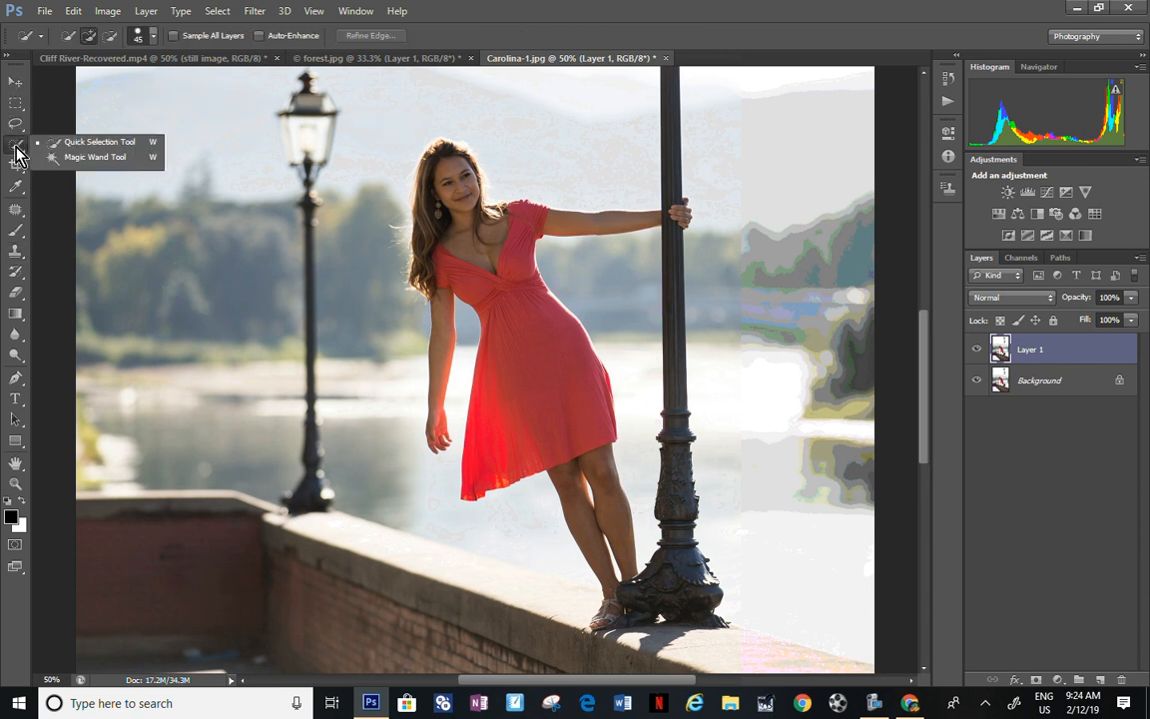
pyautogui.click(84, 143)
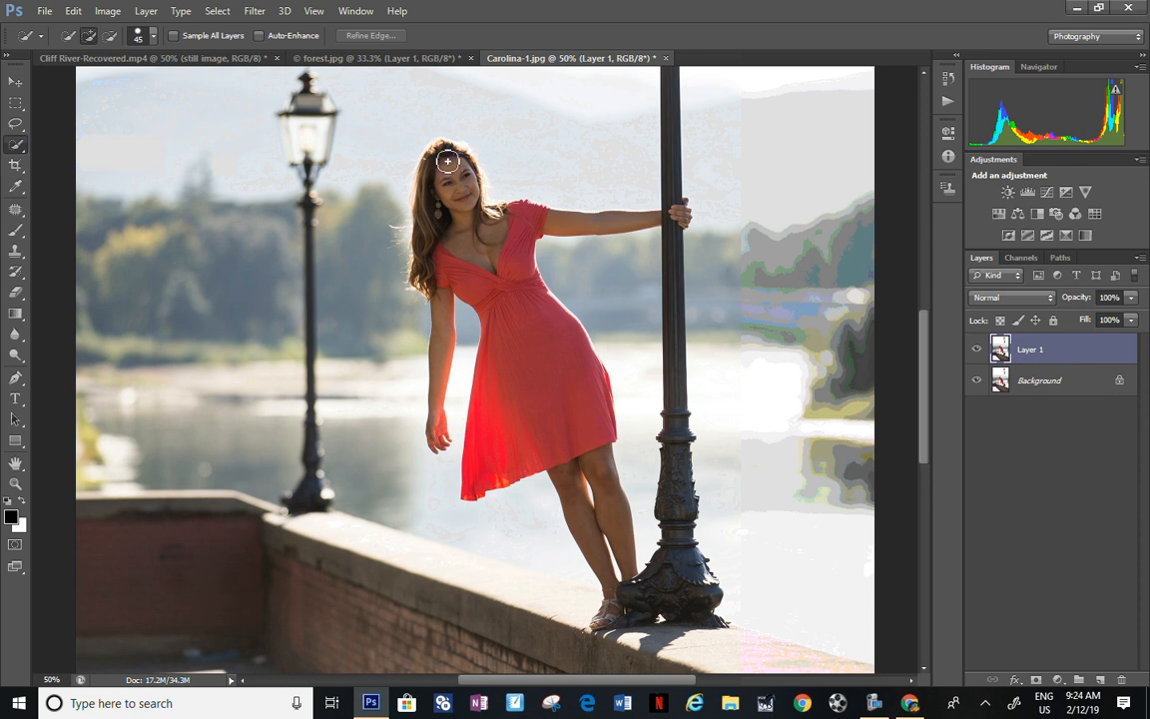
pyautogui.moveTo(447, 155)
pyautogui.mouseDown()
pyautogui.moveTo(416, 186)
pyautogui.moveTo(449, 258)
pyautogui.moveTo(531, 347)
pyautogui.moveTo(577, 451)
pyautogui.moveTo(554, 497)
pyautogui.moveTo(610, 602)
pyautogui.moveTo(637, 601)
pyautogui.mouseUp()
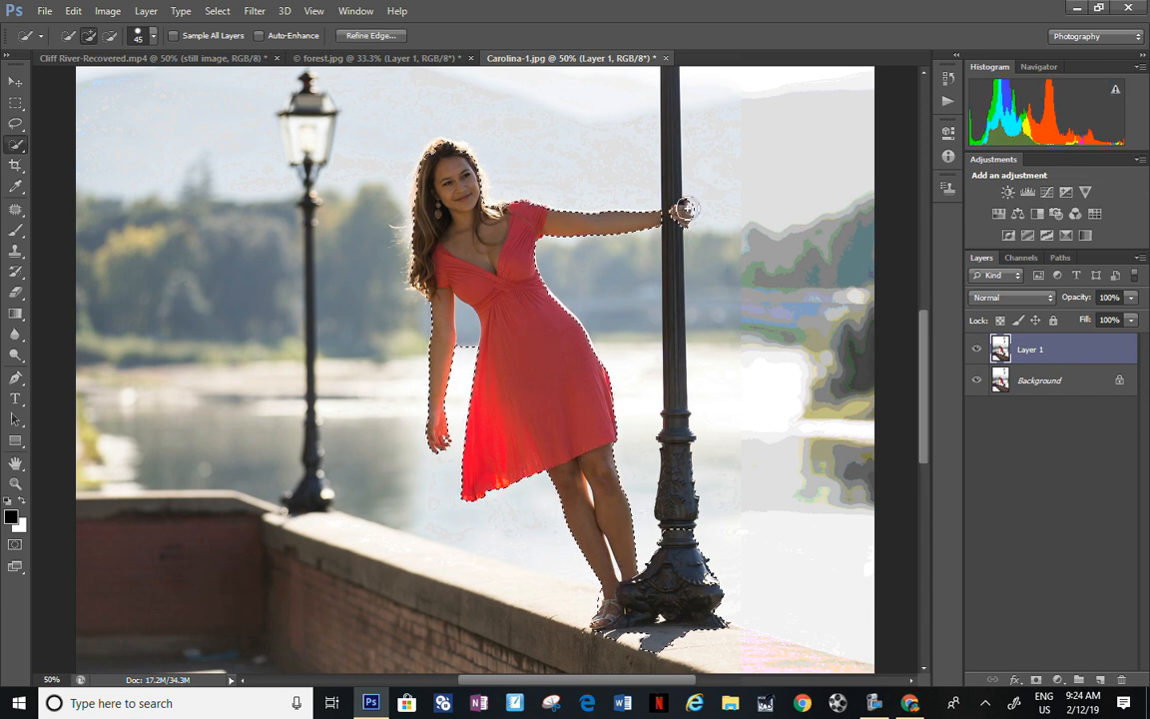
pyautogui.moveTo(685, 210); pyautogui.dragTo(675, 212)
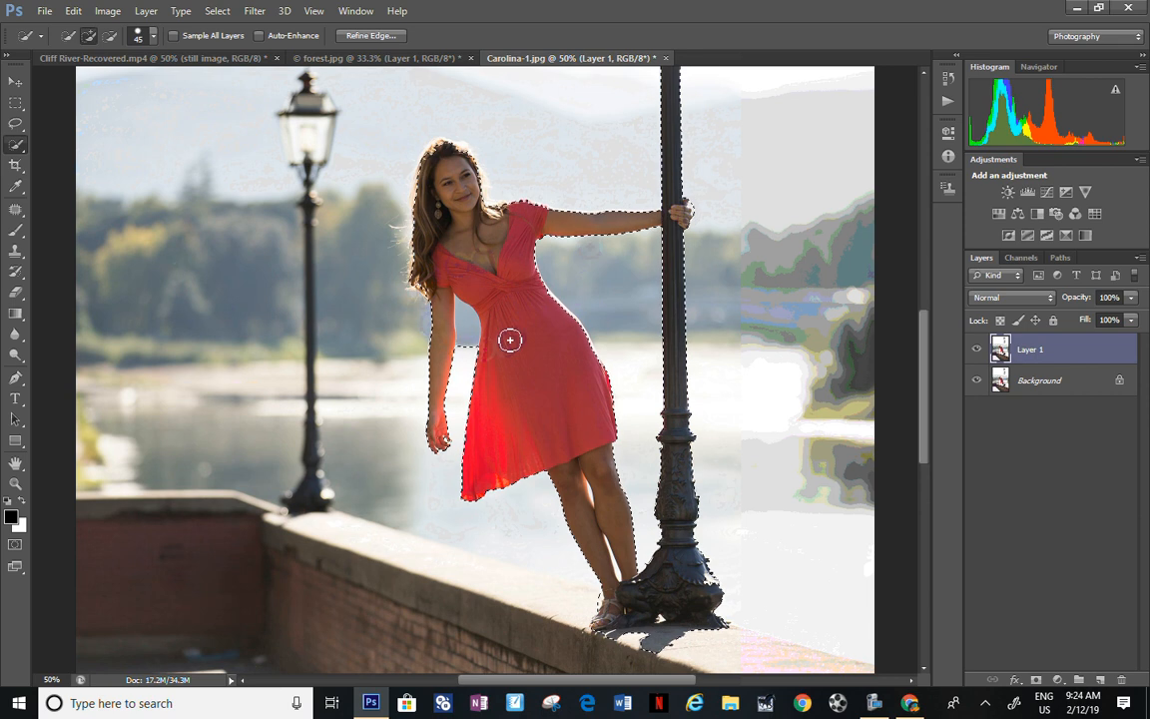
# Step: Subtract the lamppost and its base from the selection, then add the top of the woman's hair to it
pyautogui.click(111, 37)
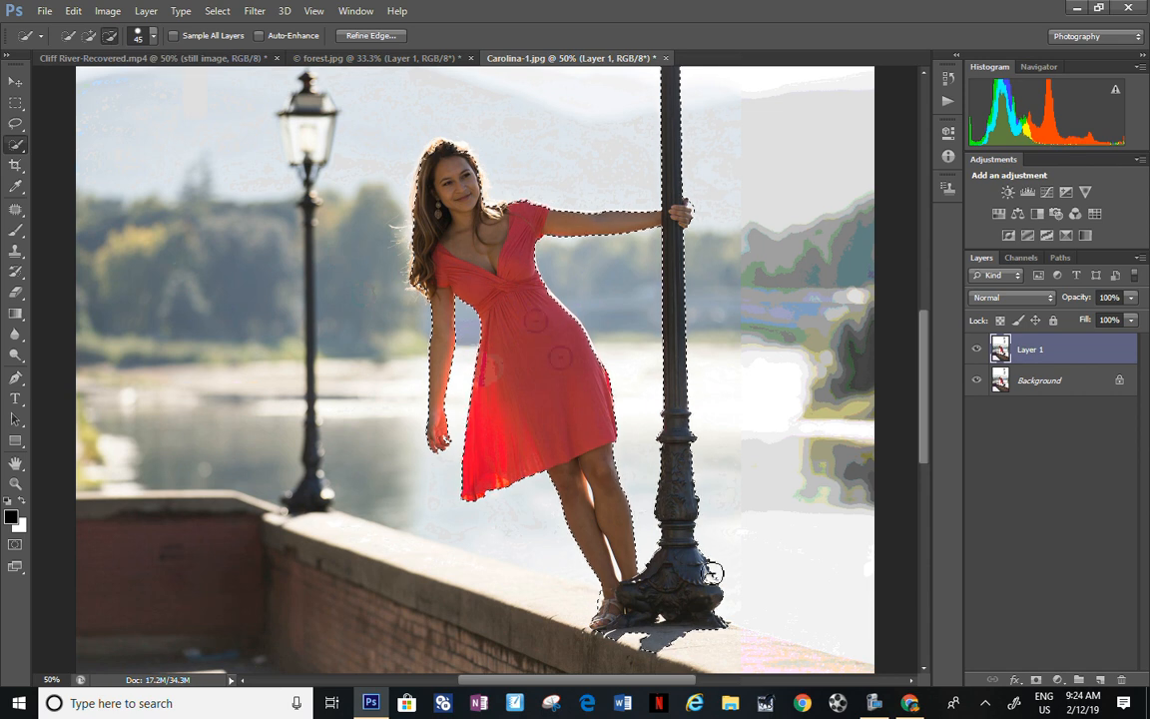
pyautogui.moveTo(675, 640)
pyautogui.mouseDown()
pyautogui.moveTo(701, 472)
pyautogui.moveTo(681, 439)
pyautogui.mouseUp()
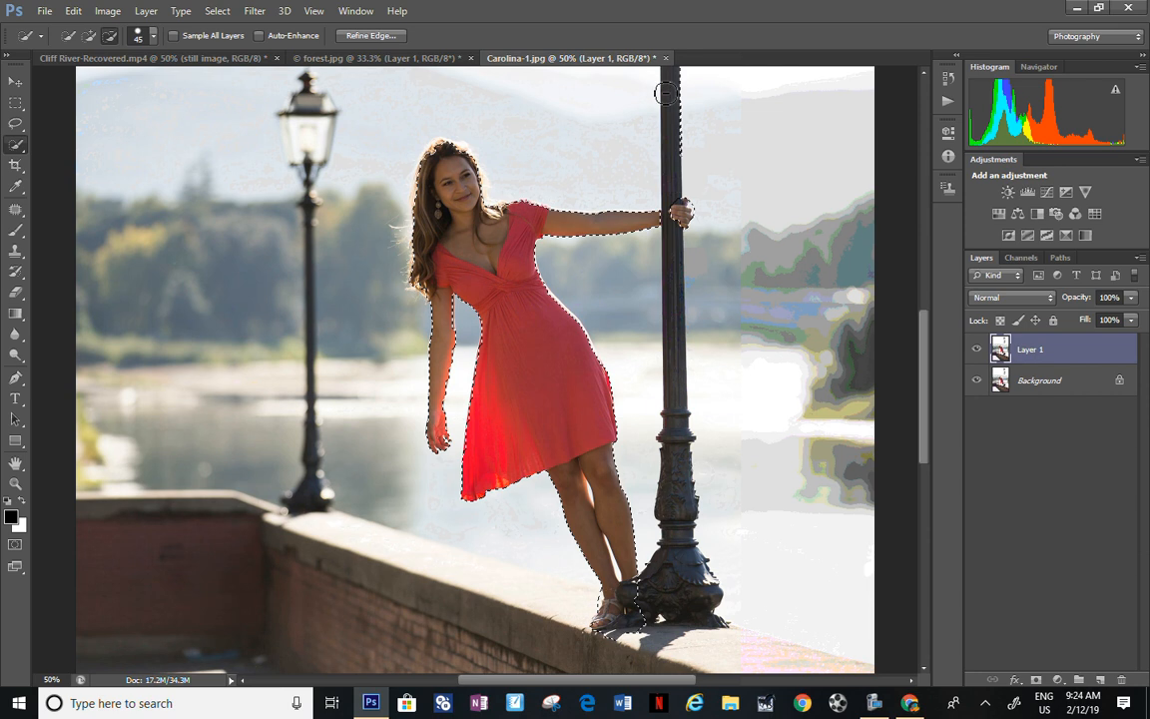
pyautogui.moveTo(667, 70)
pyautogui.mouseDown()
pyautogui.moveTo(686, 95)
pyautogui.moveTo(683, 118)
pyautogui.mouseUp()
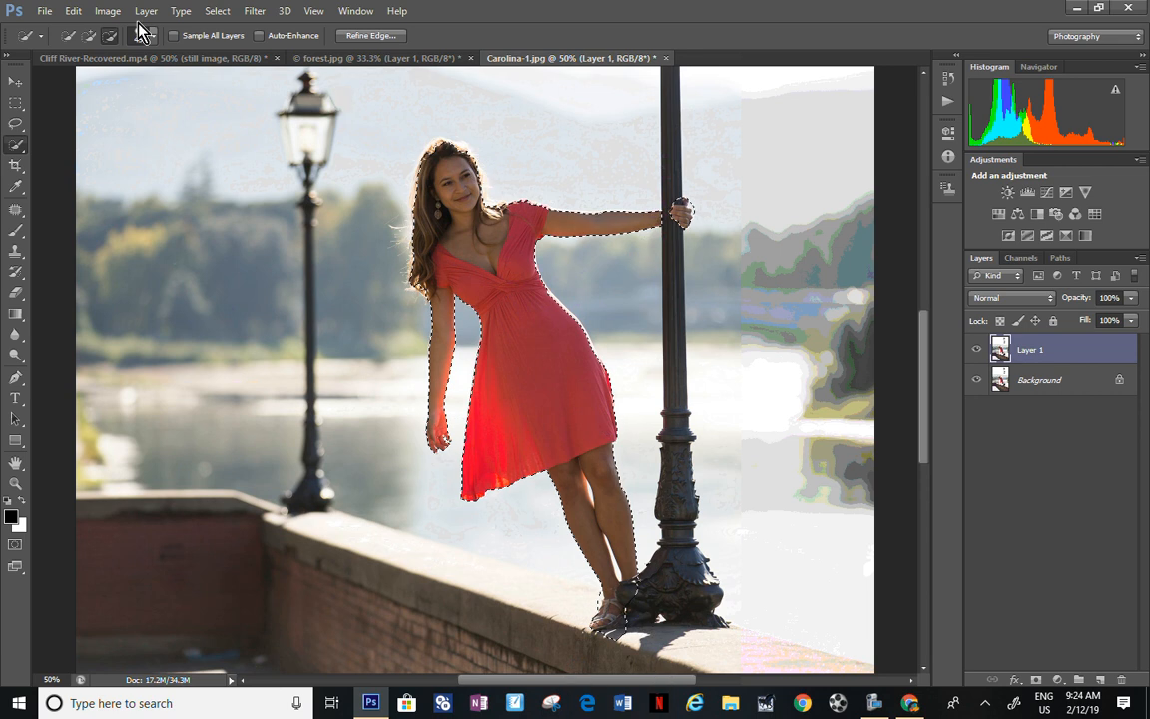
pyautogui.click(89, 34)
pyautogui.moveTo(468, 158)
pyautogui.mouseDown()
pyautogui.moveTo(454, 144)
pyautogui.moveTo(433, 158)
pyautogui.mouseUp()
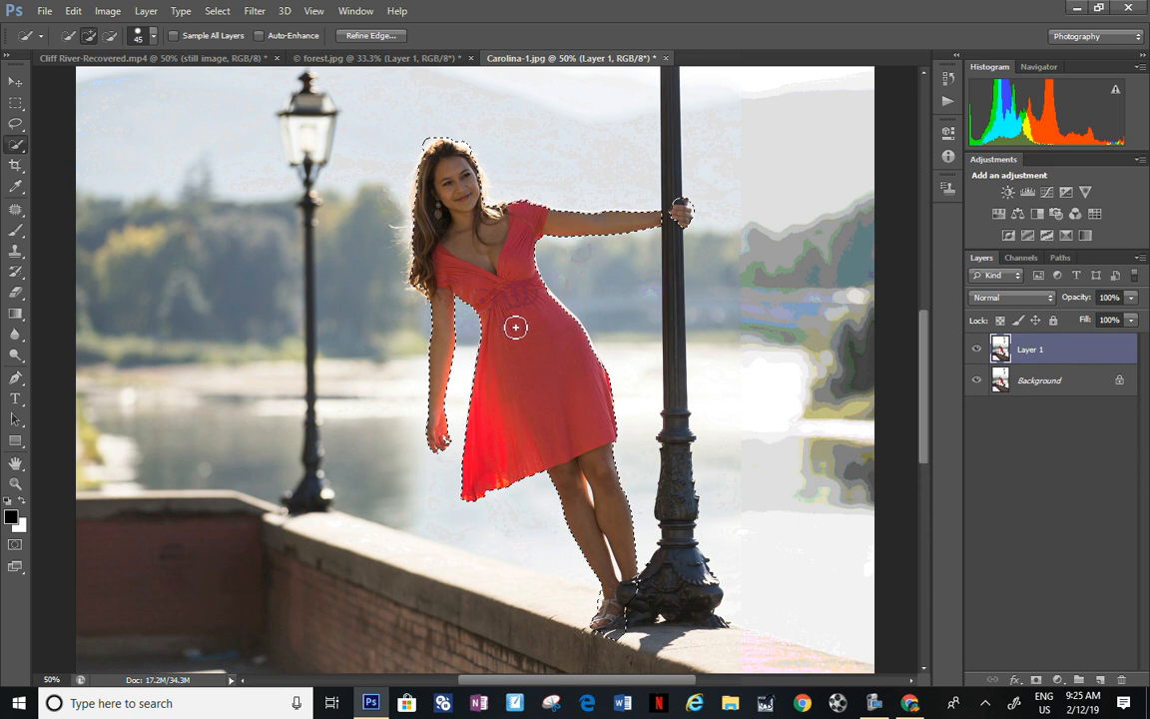
# Step: Move the selected woman into forest.jpg and position her with her outstretched hand at a dark tree trunk
pyautogui.click(15, 82)
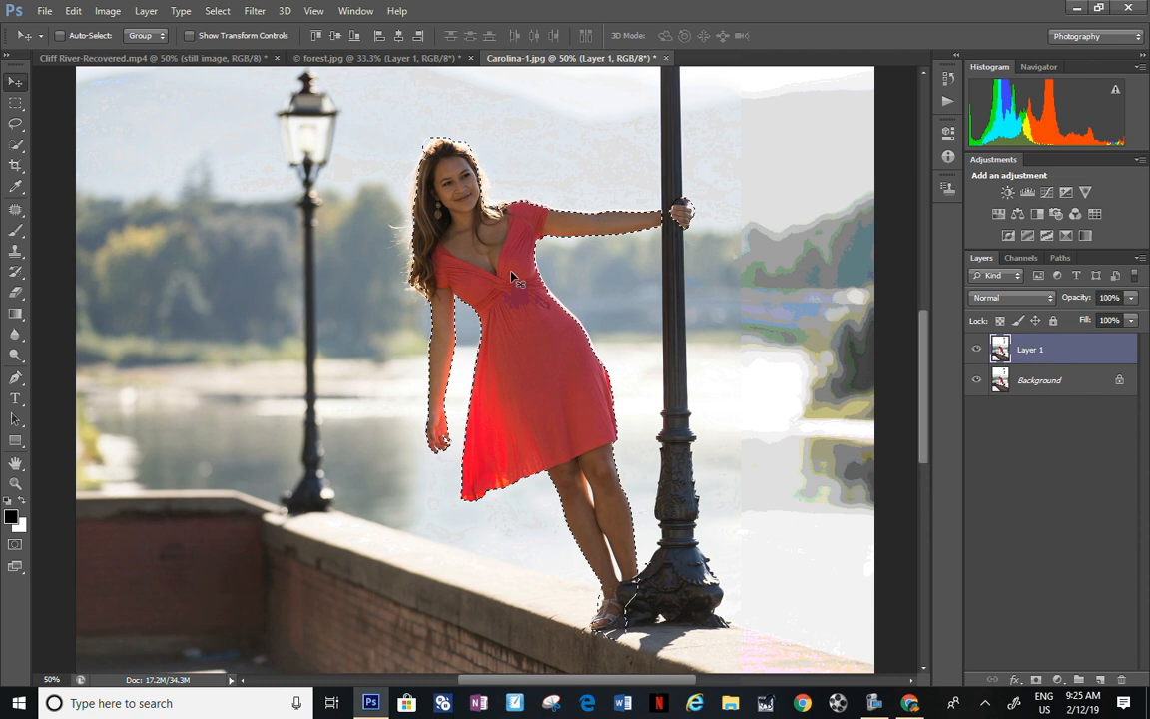
pyautogui.moveTo(511, 277); pyautogui.dragTo(473, 205)
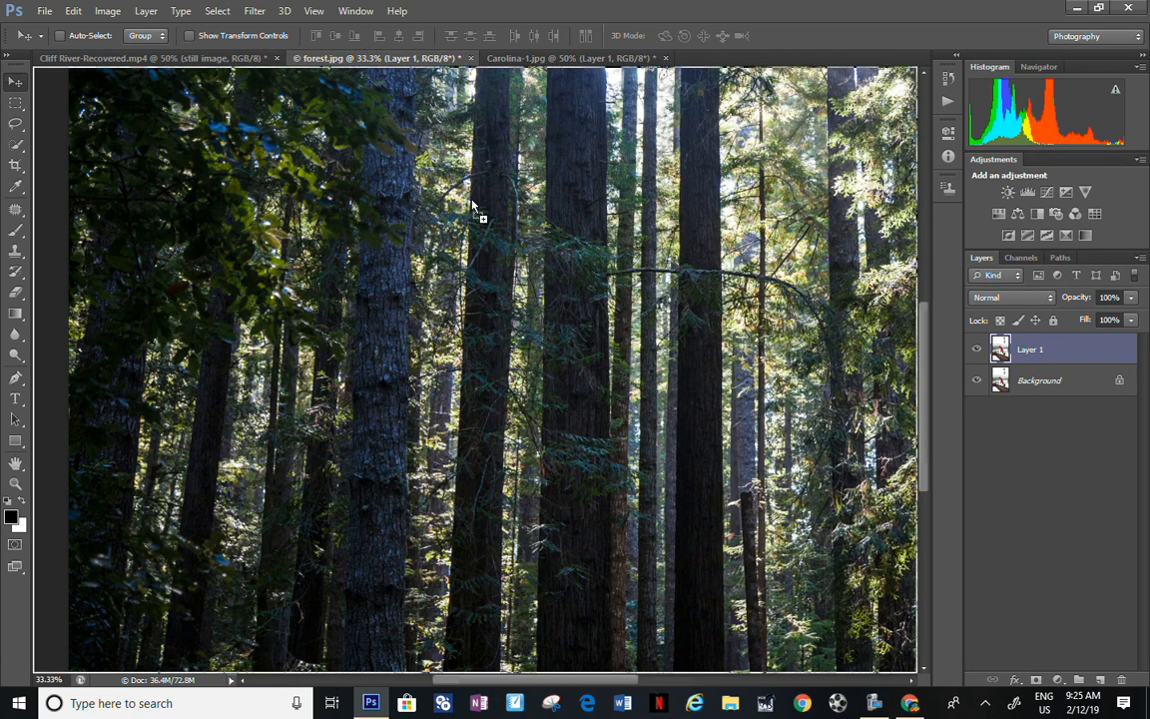
pyautogui.moveTo(540, 339); pyautogui.dragTo(603, 399)
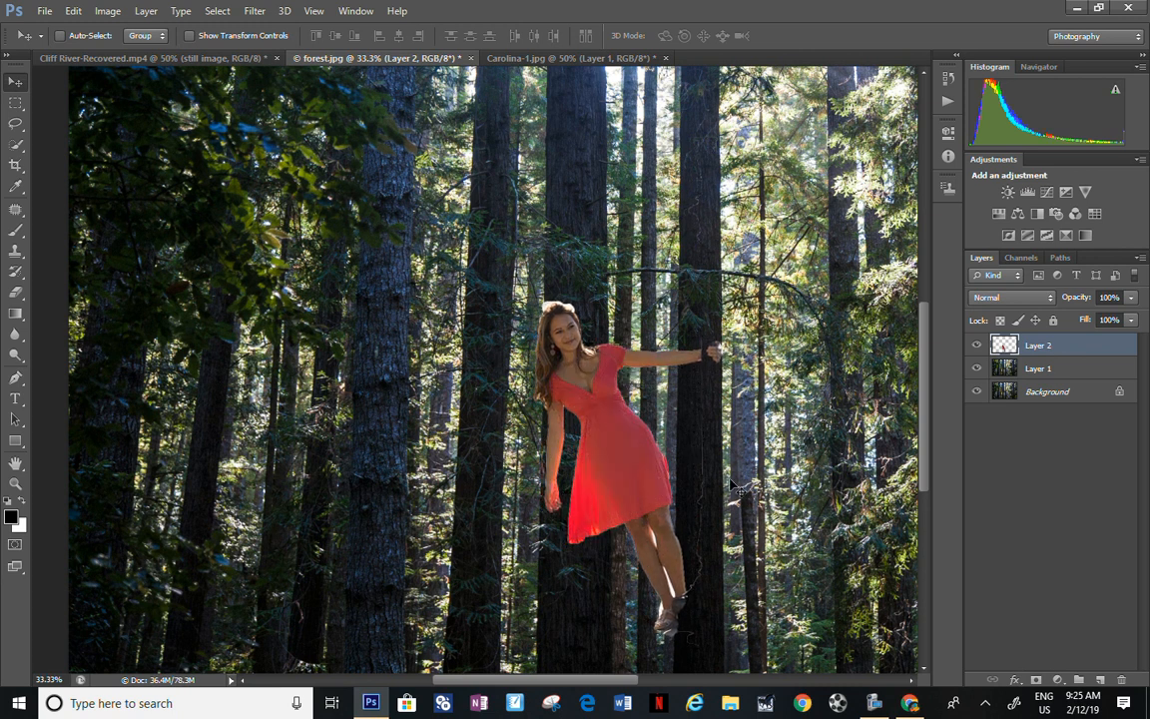
# Step: Start a Free Transform on the woman's layer
pyautogui.click(74, 12)
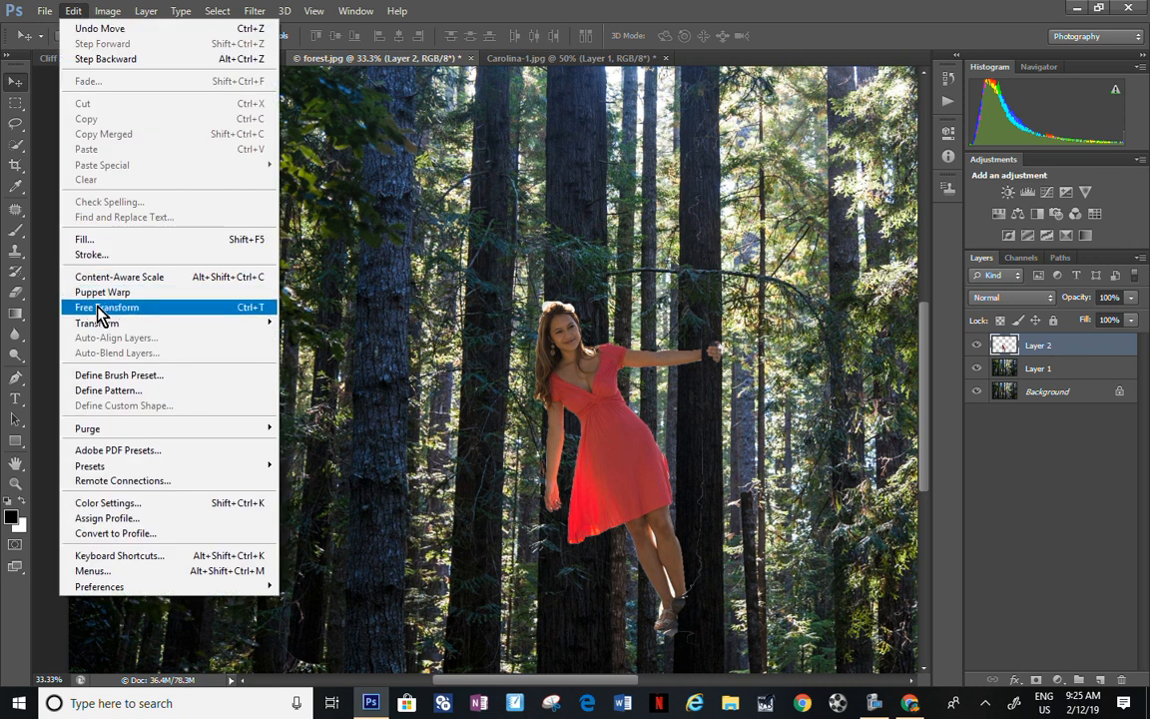
pyautogui.click(99, 308)
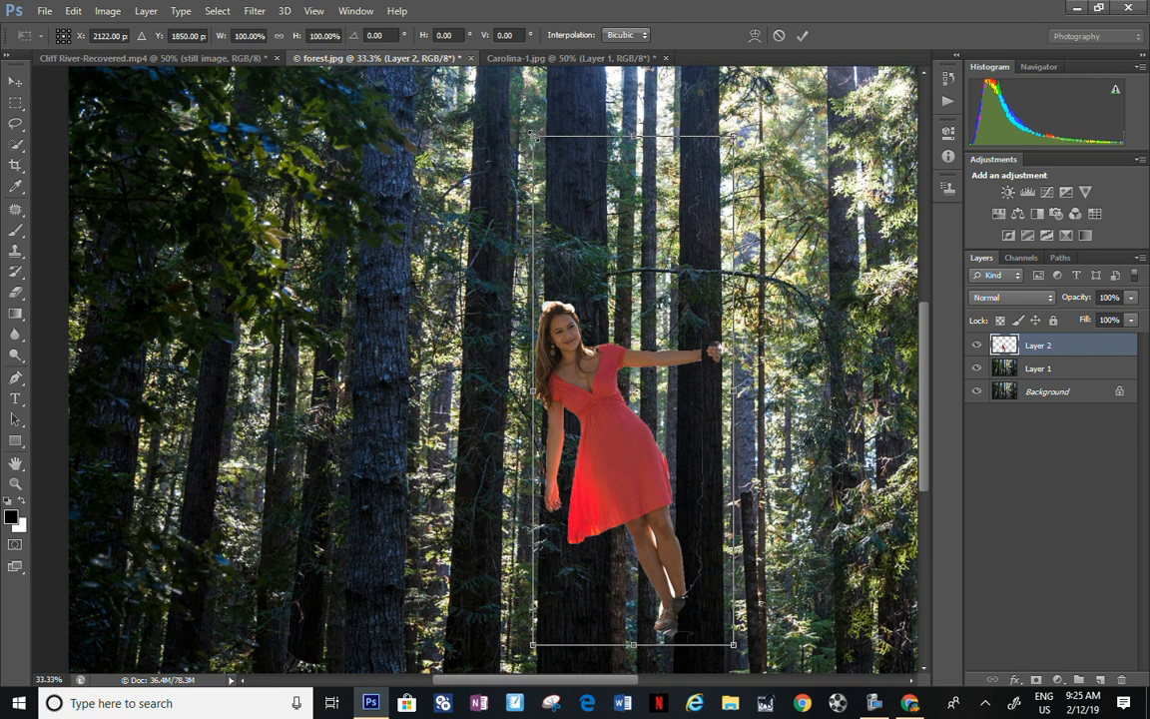
pyautogui.moveTo(533, 137); pyautogui.dragTo(888, 187)
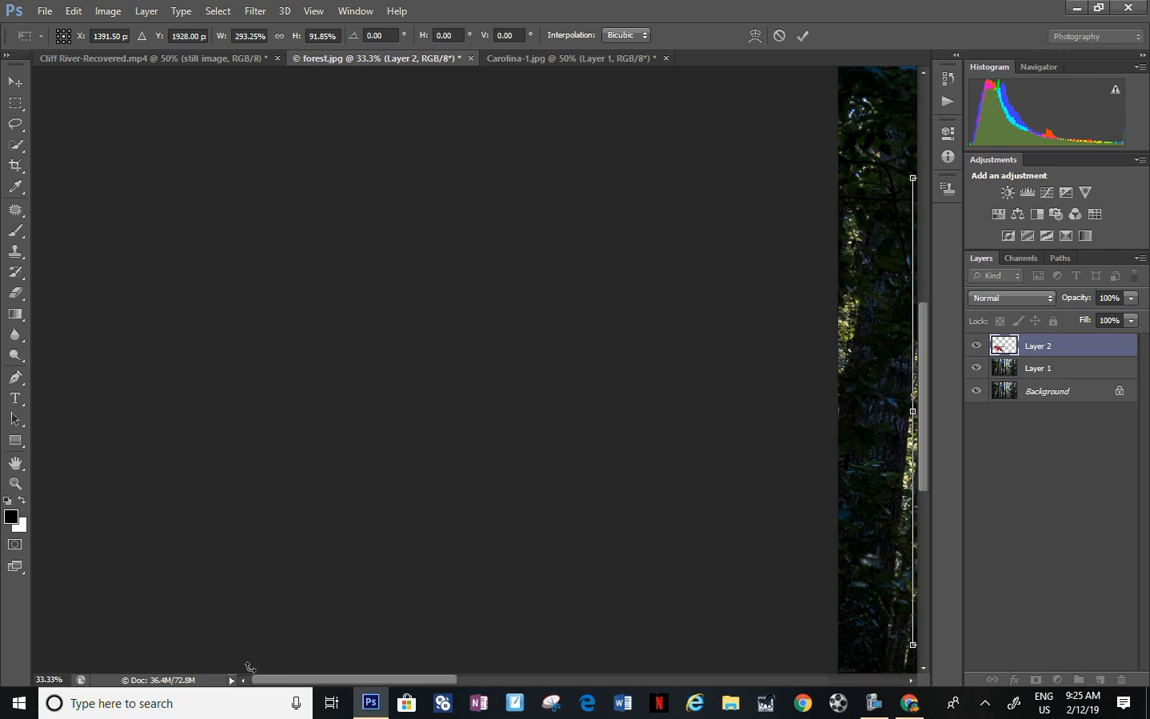
pyautogui.moveTo(329, 687); pyautogui.dragTo(495, 689)
pyautogui.hotkey('ctrl', 'z')
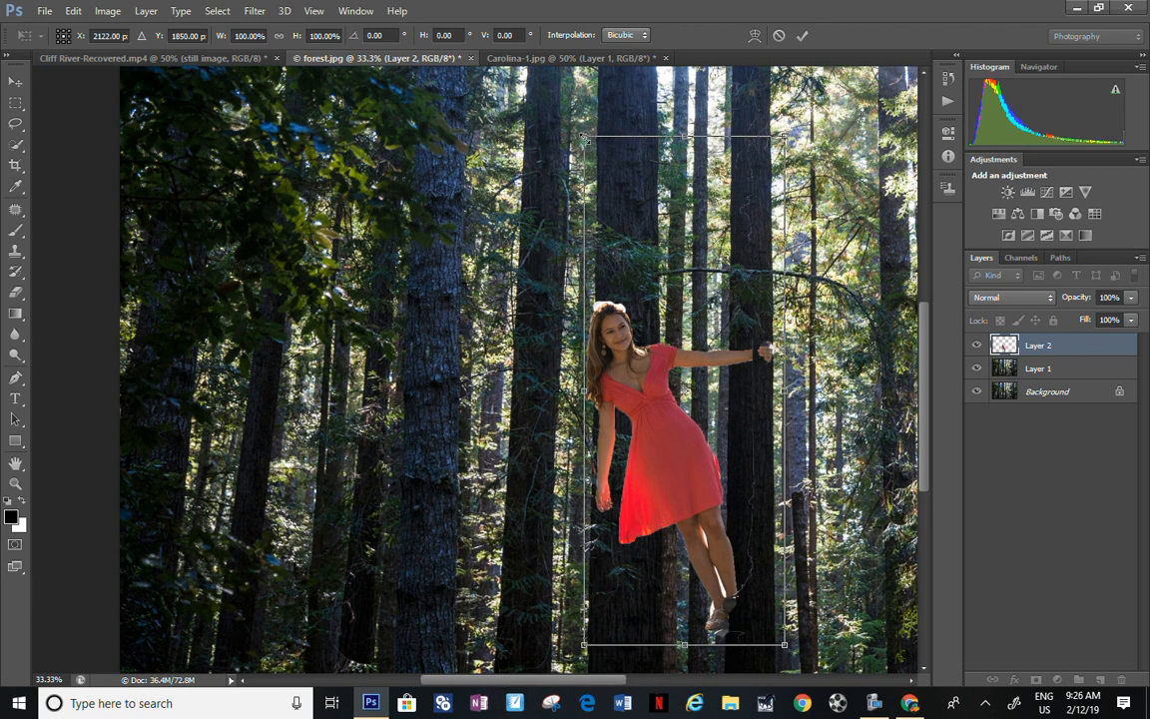
# Step: Scale the woman up proportionally to about 157%
pyautogui.moveTo(585, 135); pyautogui.dragTo(589, 403)
pyautogui.scroll(-5, 588, 403)
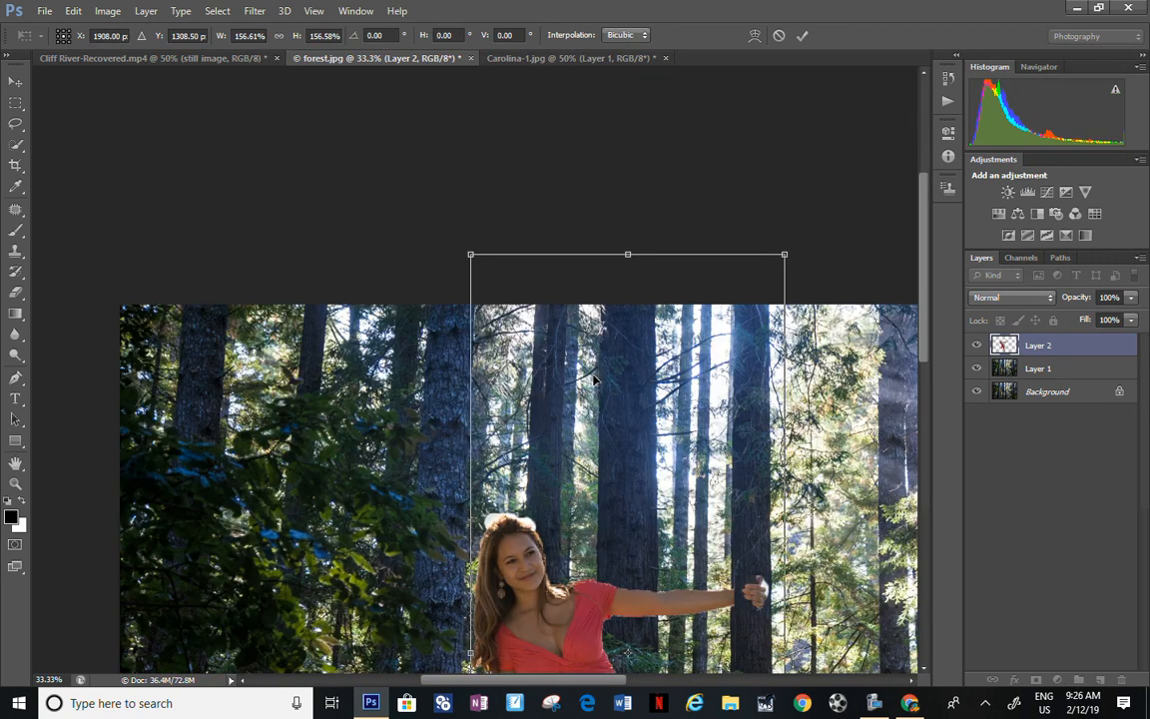
pyautogui.scroll(-5, 599, 357)
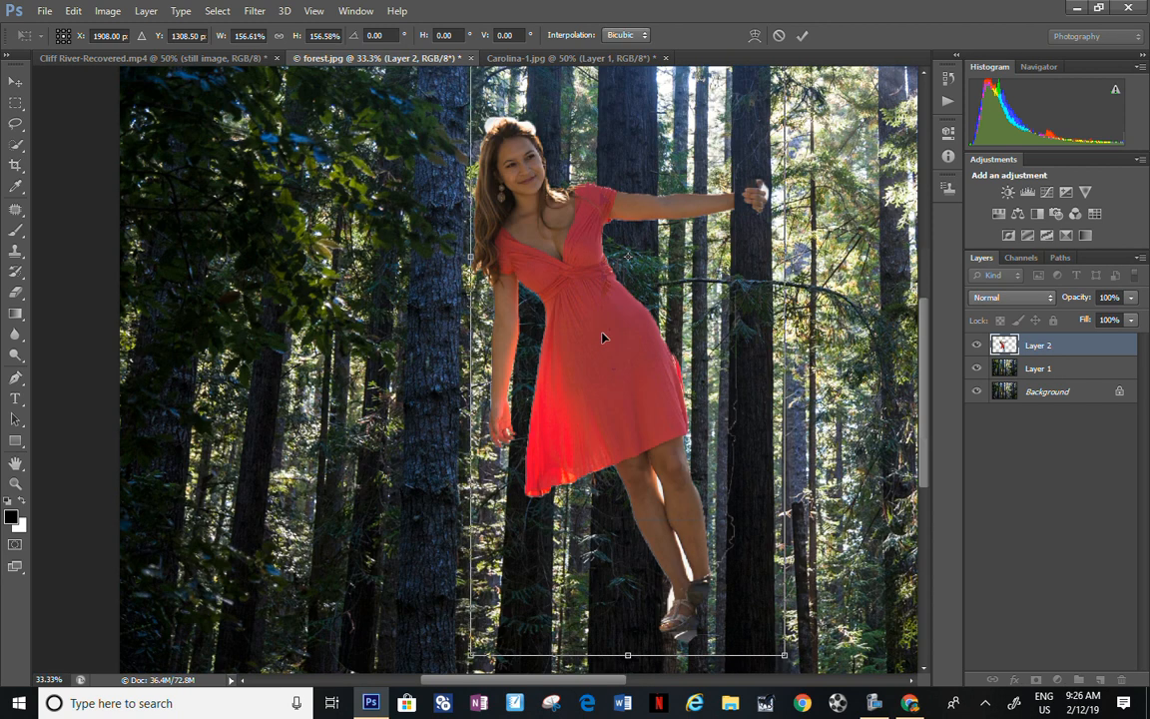
# Step: Rotate the woman by -5.80°, reposition her so her hand grips the dark tree trunk, and apply the transformation
pyautogui.moveTo(619, 371)
pyautogui.mouseDown()
pyautogui.moveTo(660, 375)
pyautogui.moveTo(629, 378)
pyautogui.mouseUp()
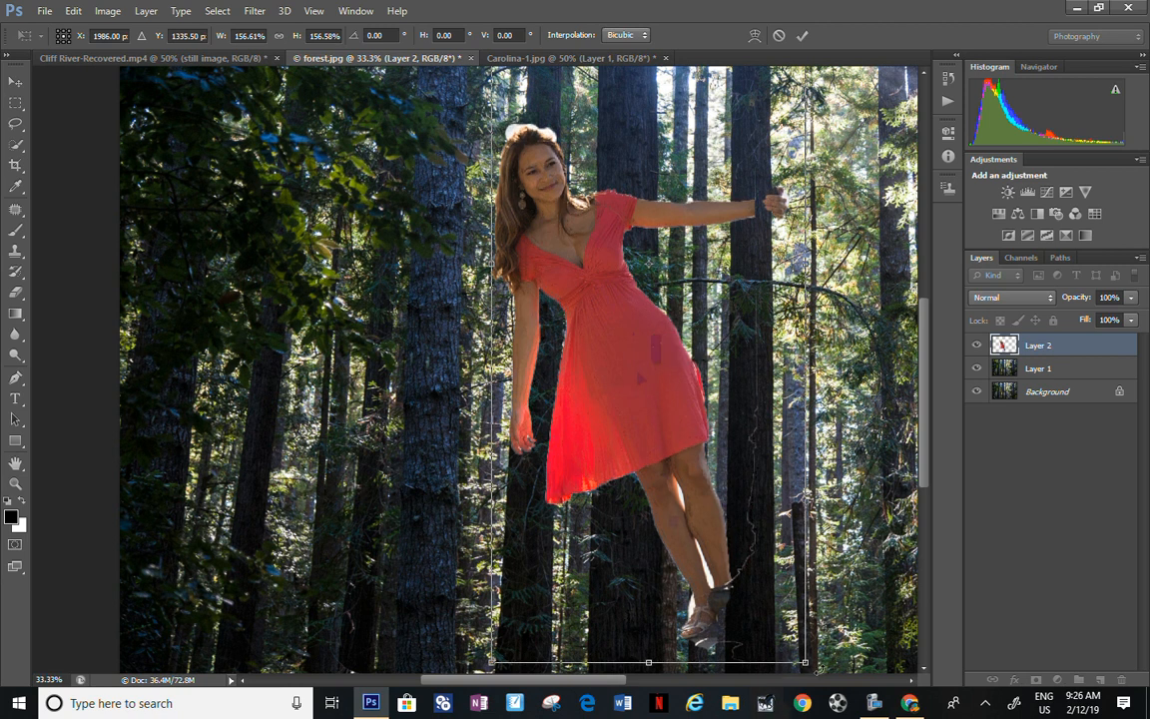
pyautogui.moveTo(817, 668); pyautogui.dragTo(856, 647)
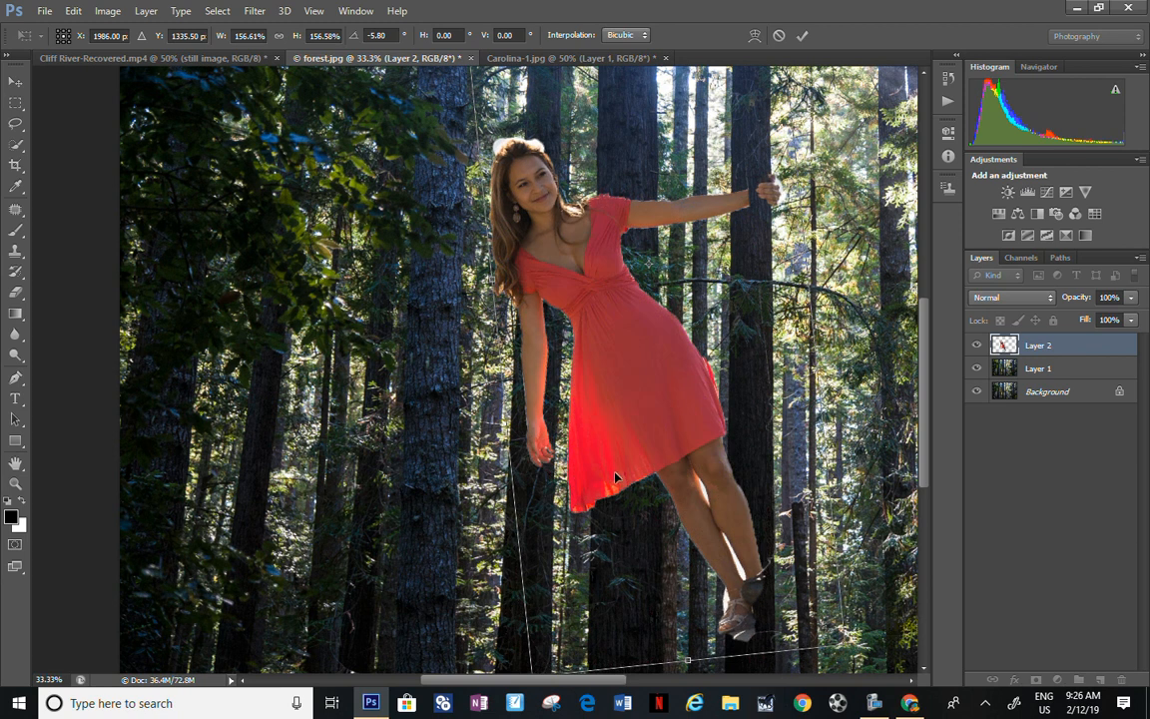
pyautogui.moveTo(613, 461)
pyautogui.mouseDown()
pyautogui.moveTo(574, 469)
pyautogui.moveTo(606, 472)
pyautogui.mouseUp()
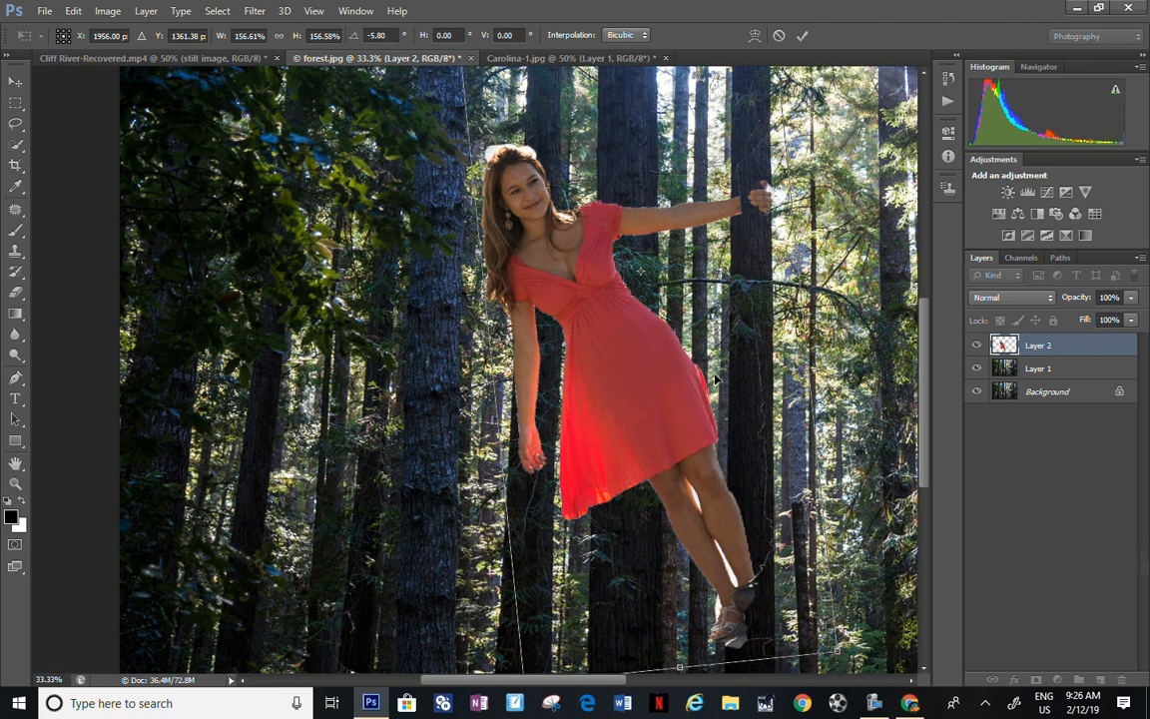
pyautogui.click(20, 188)
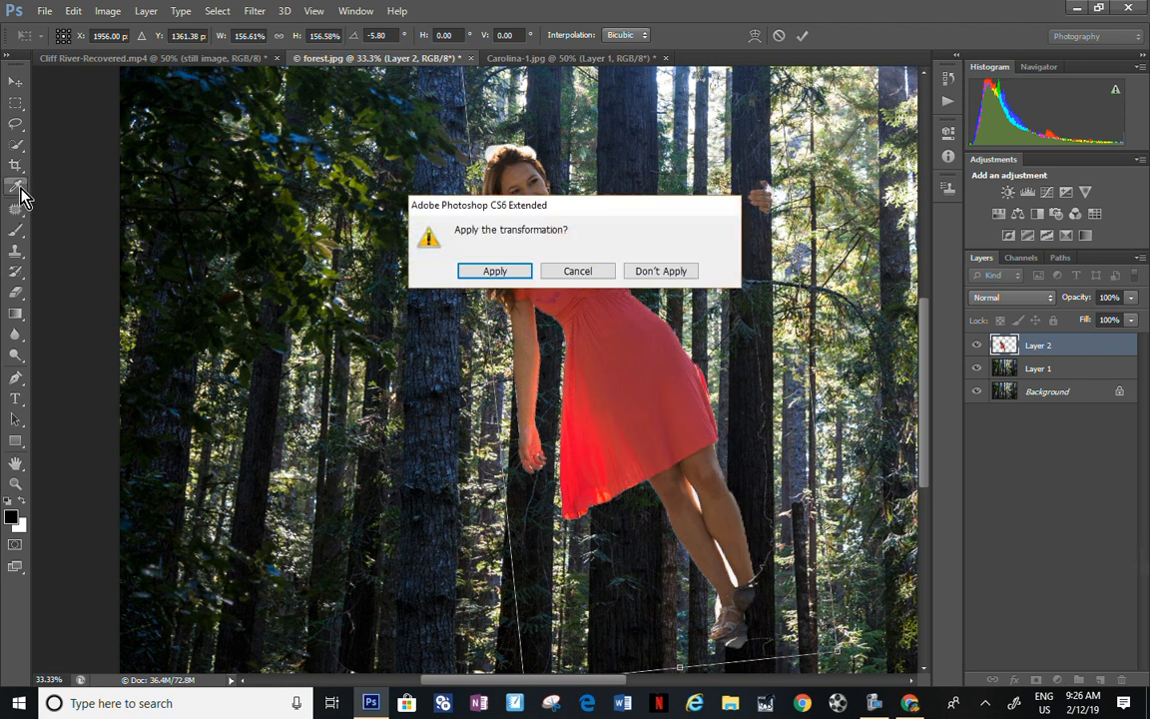
pyautogui.click(506, 277)
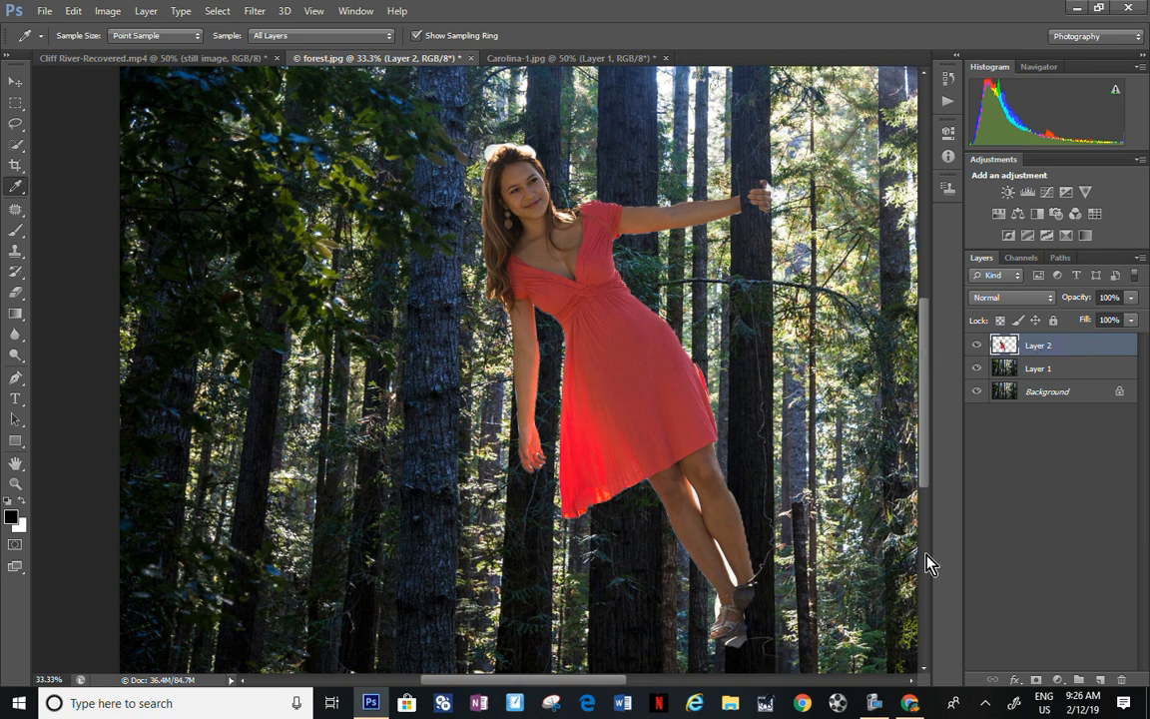
# Step: Add a layer mask to Layer 2 and paint out the foot area overlapping the trunk and the pale fringe above her hair with a 60 px black brush
pyautogui.click(1036, 680)
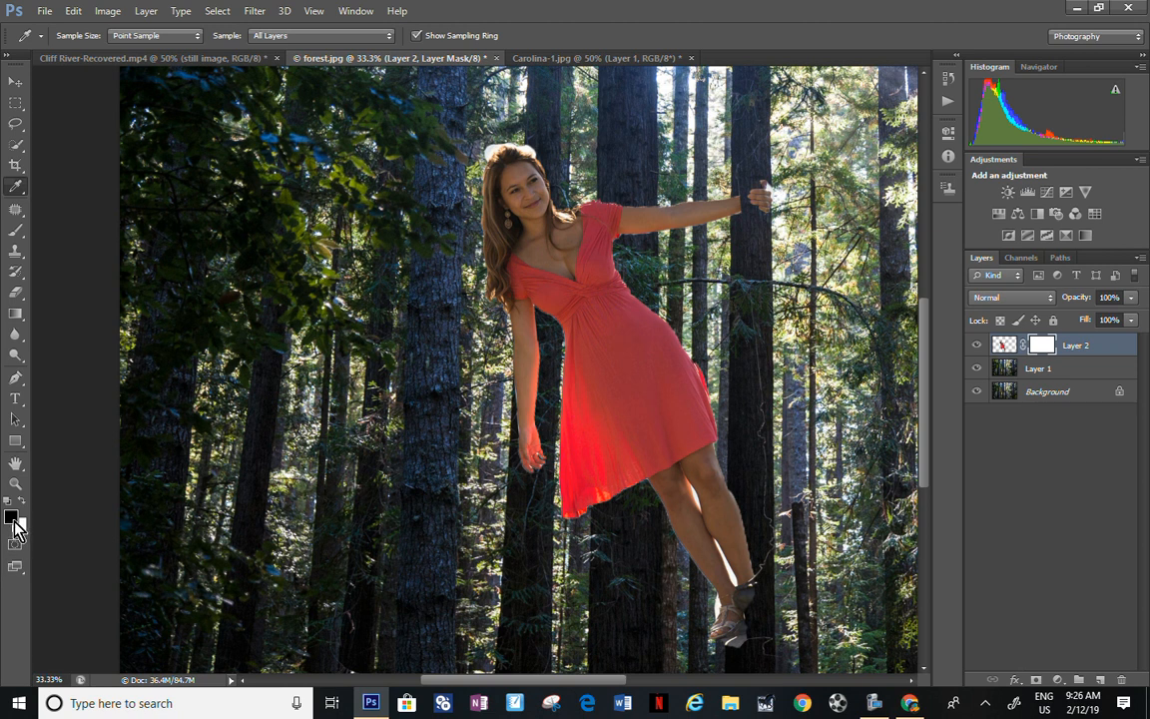
pyautogui.click(16, 236)
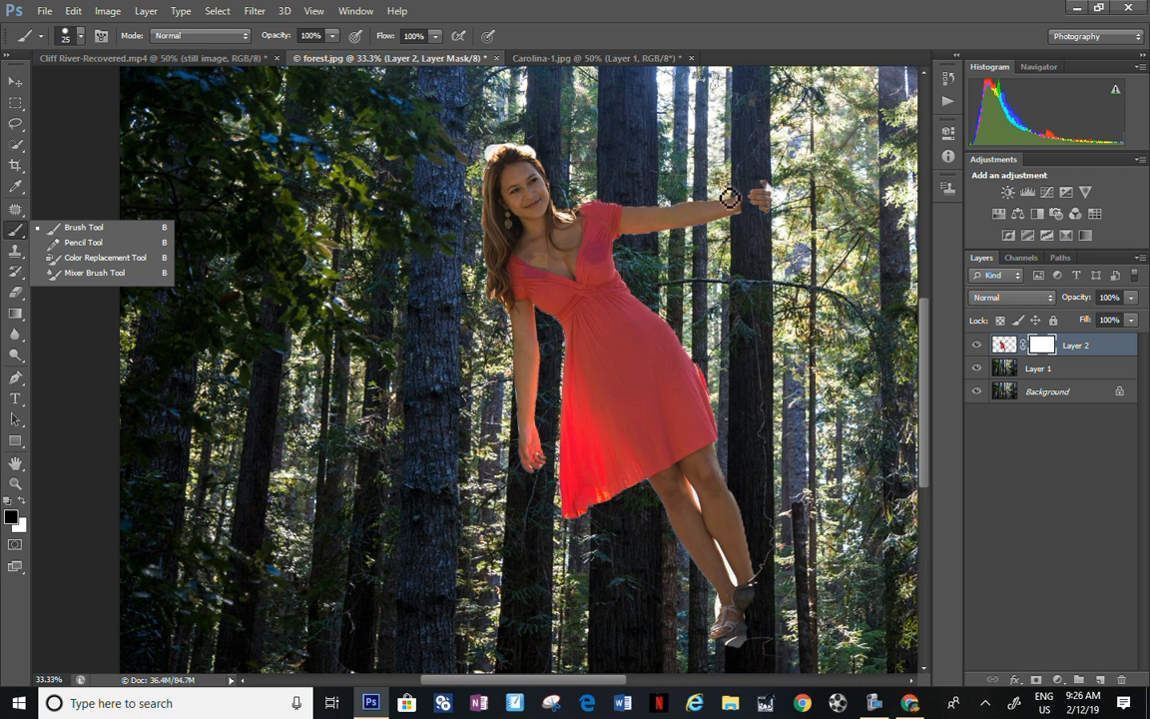
pyautogui.press(']')
pyautogui.press(']')
pyautogui.press(']')
pyautogui.press(']')
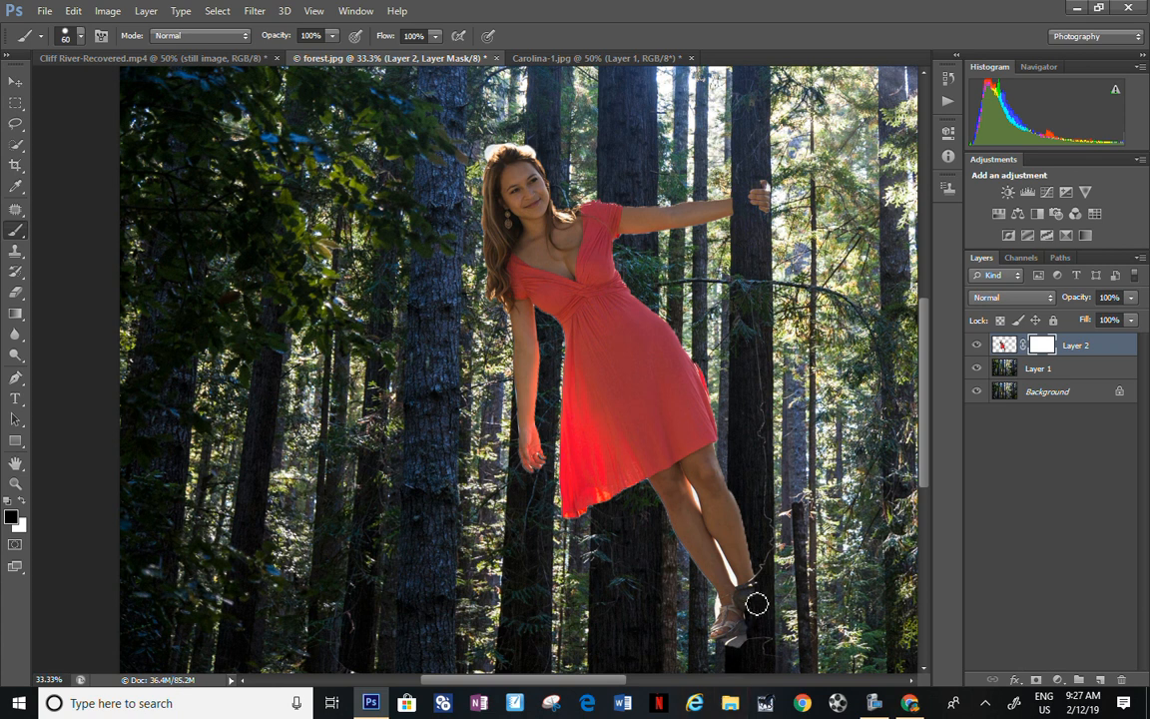
pyautogui.moveTo(755, 604)
pyautogui.mouseDown()
pyautogui.moveTo(747, 485)
pyautogui.moveTo(739, 490)
pyautogui.moveTo(754, 578)
pyautogui.moveTo(743, 508)
pyautogui.moveTo(740, 655)
pyautogui.moveTo(721, 657)
pyautogui.moveTo(750, 526)
pyautogui.moveTo(740, 480)
pyautogui.moveTo(746, 567)
pyautogui.moveTo(728, 637)
pyautogui.moveTo(708, 625)
pyautogui.mouseUp()
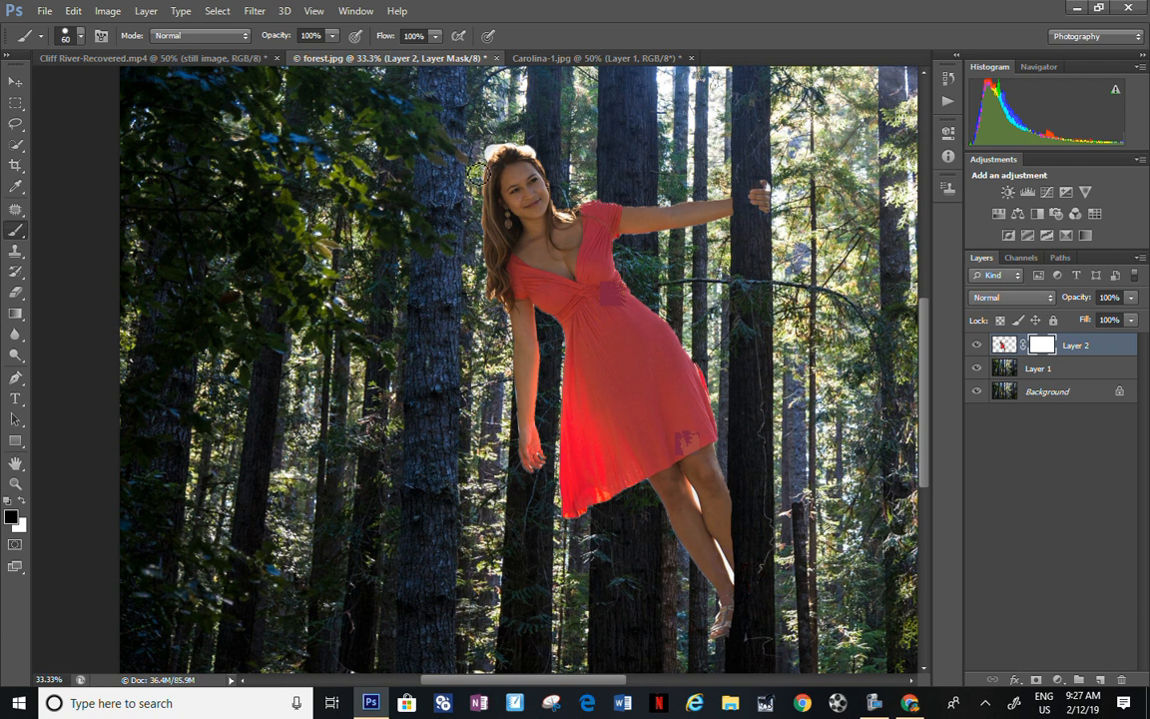
pyautogui.moveTo(478, 172)
pyautogui.mouseDown()
pyautogui.moveTo(520, 138)
pyautogui.moveTo(544, 154)
pyautogui.mouseUp()
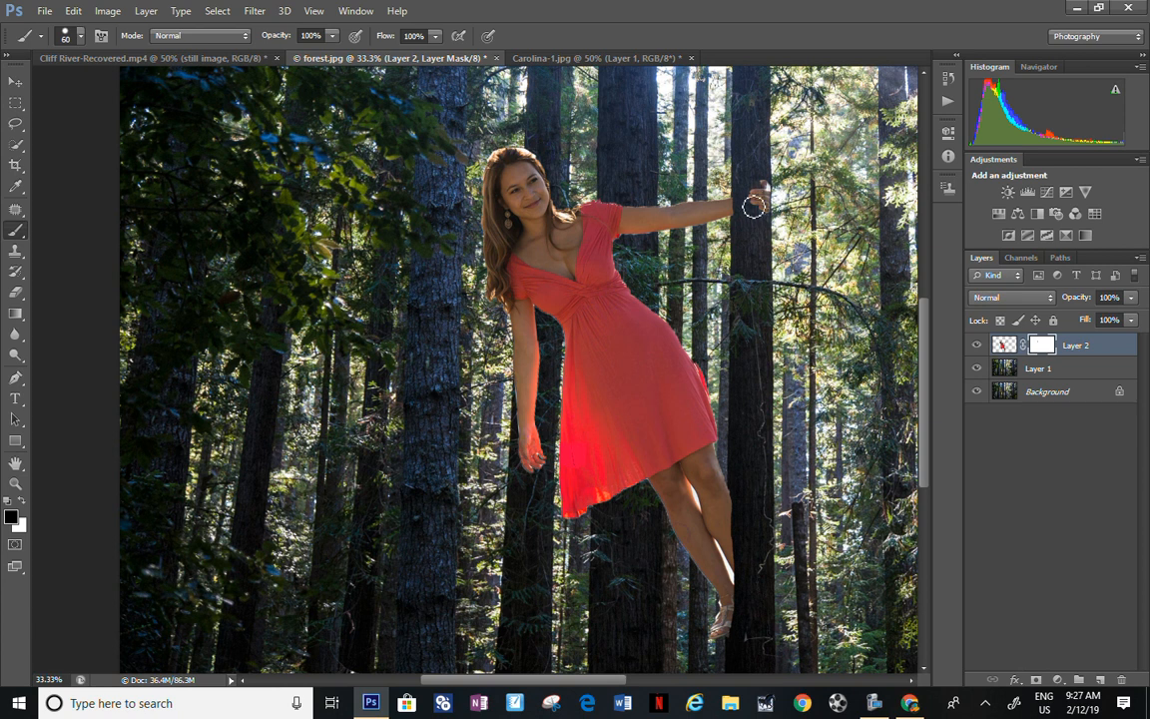
# Step: Mask out a streak across the woman's outstretched arm and dress in black, and paint it back in white
pyautogui.moveTo(701, 190); pyautogui.dragTo(589, 347)
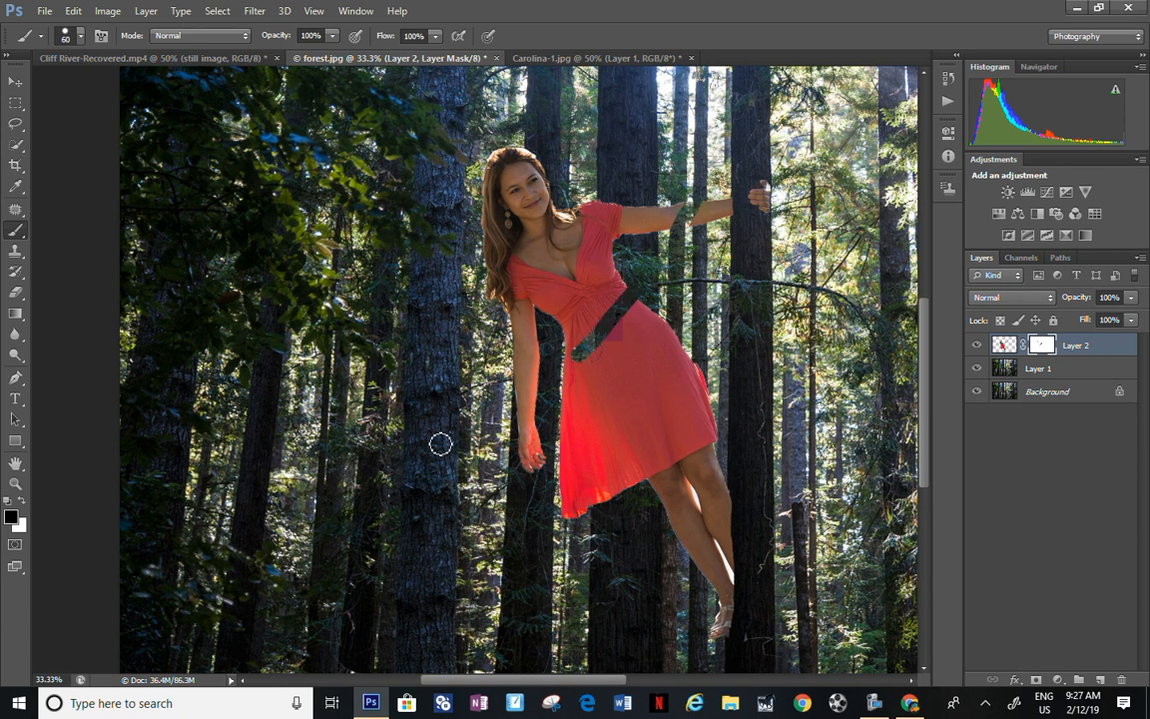
pyautogui.click(22, 502)
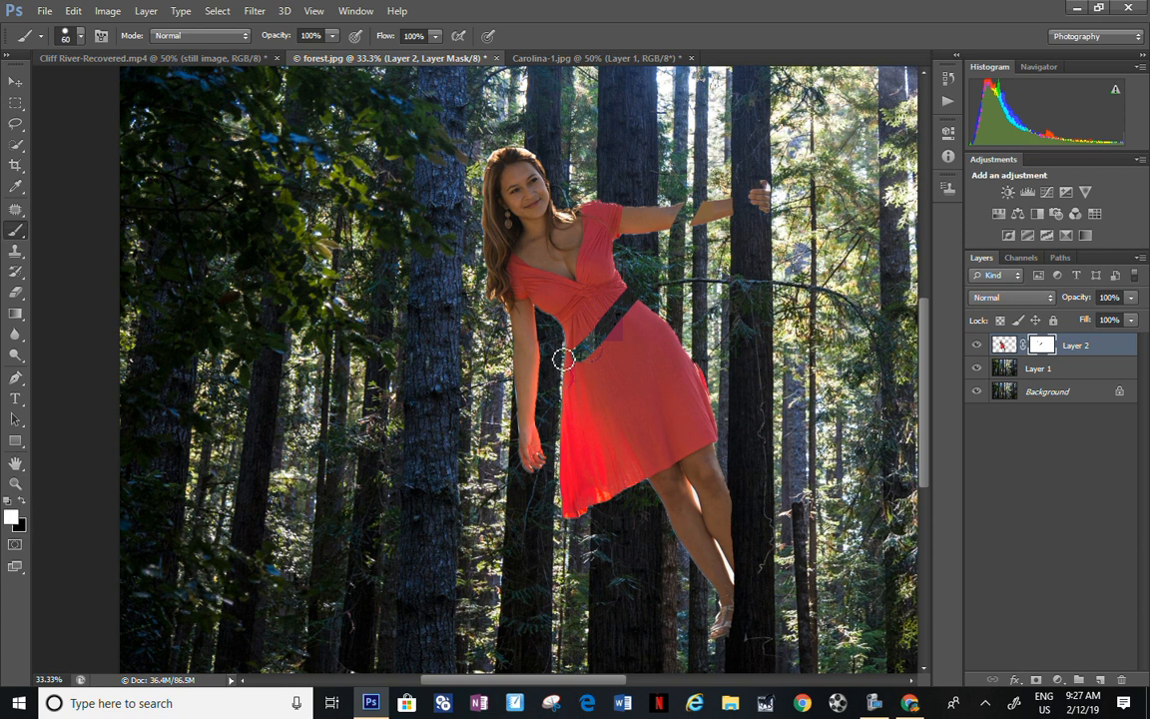
pyautogui.moveTo(586, 351)
pyautogui.mouseDown()
pyautogui.moveTo(621, 307)
pyautogui.moveTo(632, 323)
pyautogui.moveTo(618, 294)
pyautogui.moveTo(637, 314)
pyautogui.moveTo(629, 303)
pyautogui.moveTo(580, 347)
pyautogui.mouseUp()
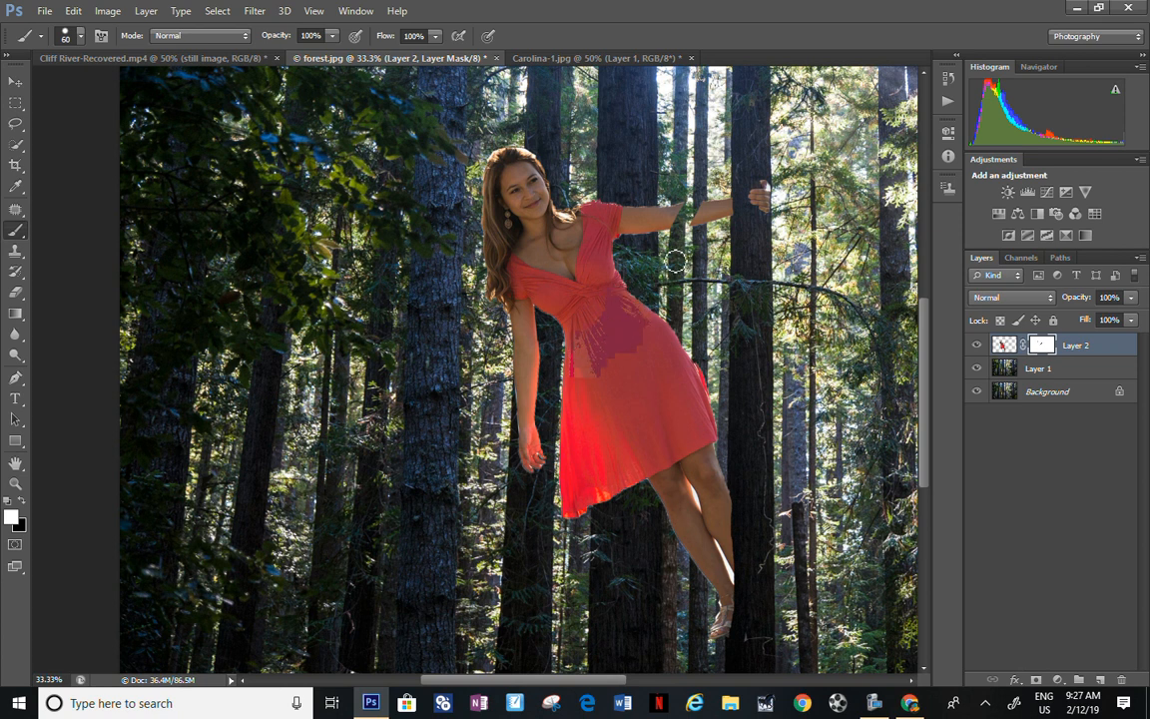
pyautogui.moveTo(700, 227)
pyautogui.mouseDown()
pyautogui.moveTo(681, 222)
pyautogui.moveTo(710, 209)
pyautogui.moveTo(673, 218)
pyautogui.mouseUp()
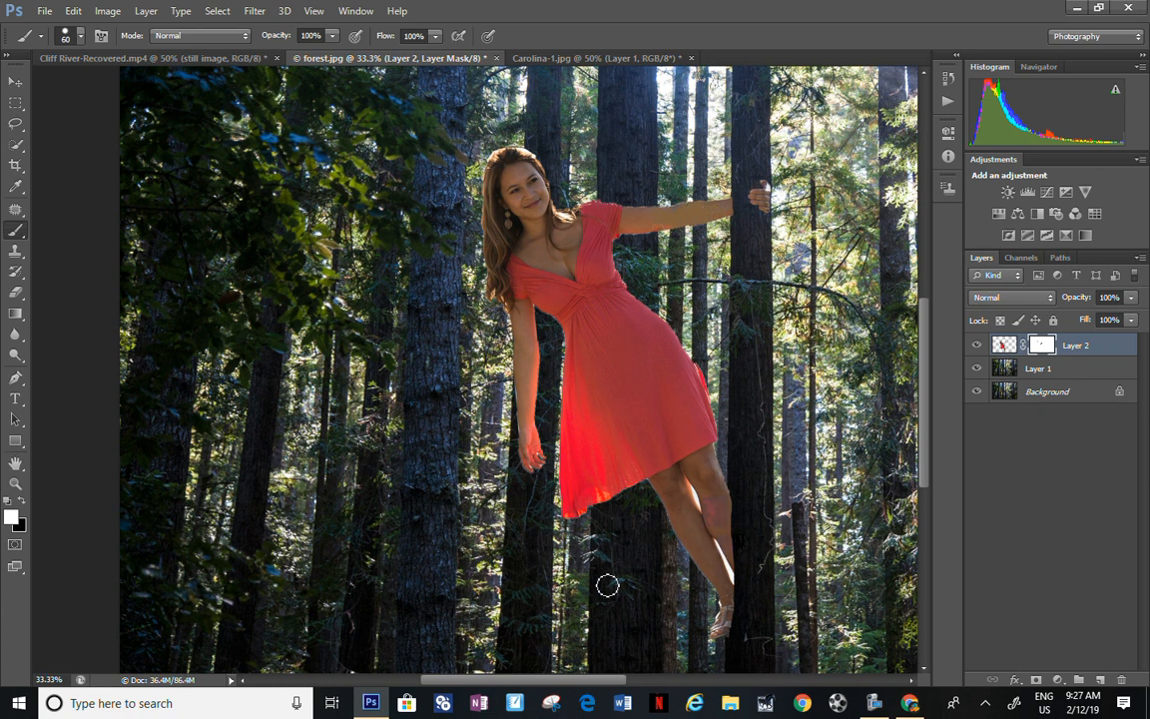
# Step: Paint black on the mask with a 25 px brush over the white background remnants between the woman's legs
pyautogui.hotkey('ctrl', '+')
pyautogui.hotkey('ctrl', '+')
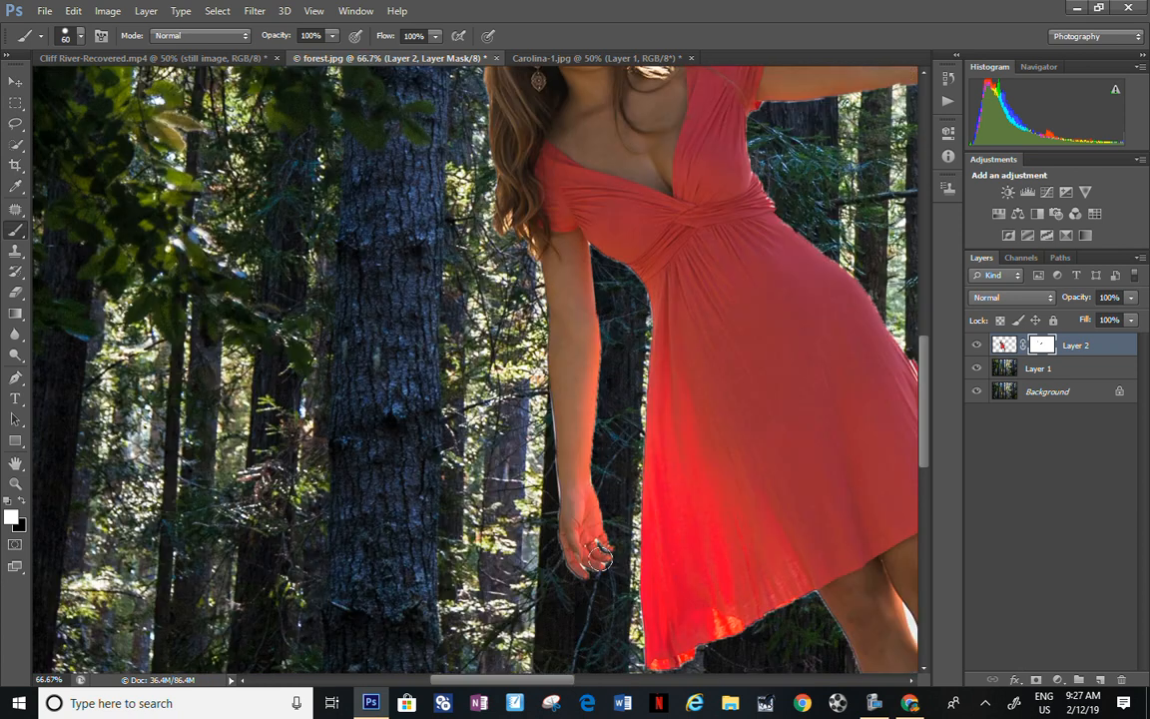
pyautogui.scroll(-4, 606, 589)
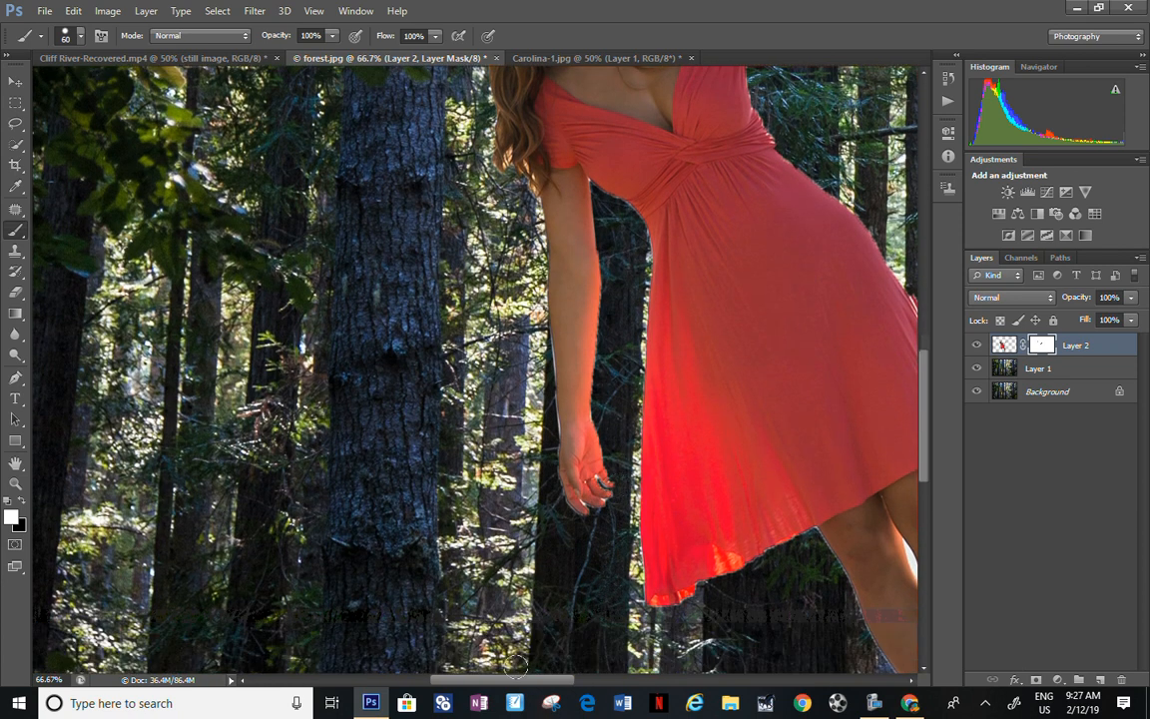
pyautogui.moveTo(526, 689); pyautogui.dragTo(575, 688)
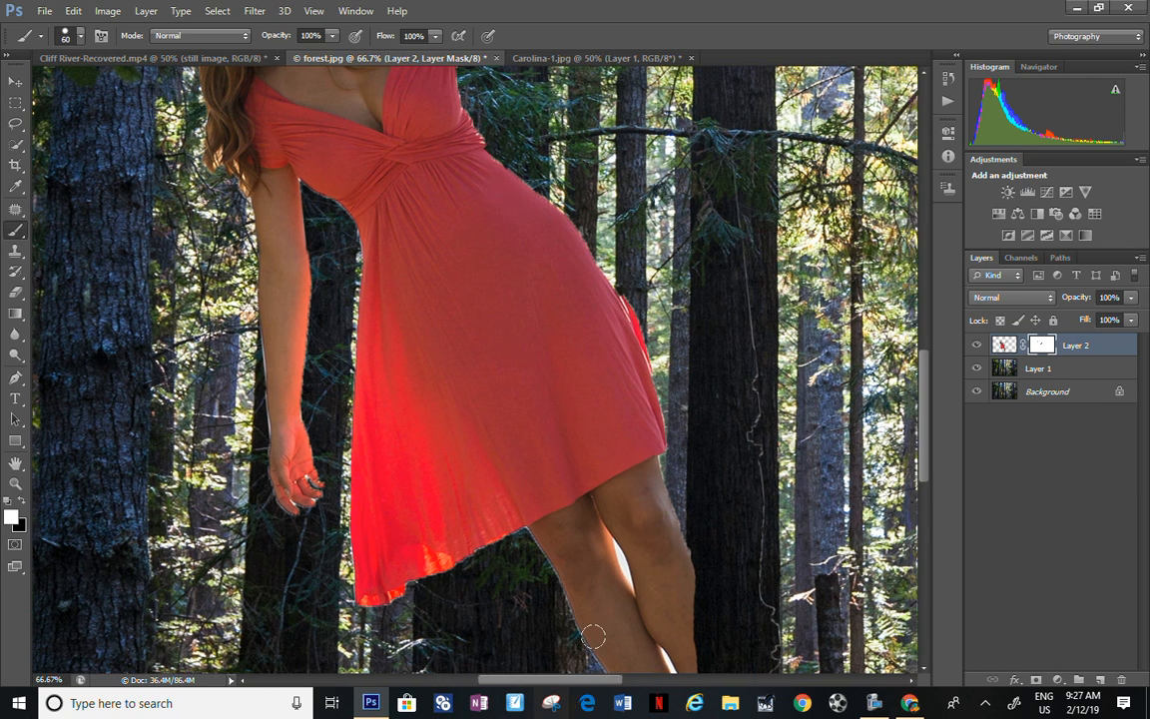
pyautogui.scroll(-4, 609, 595)
pyautogui.scroll(-4, 706, 546)
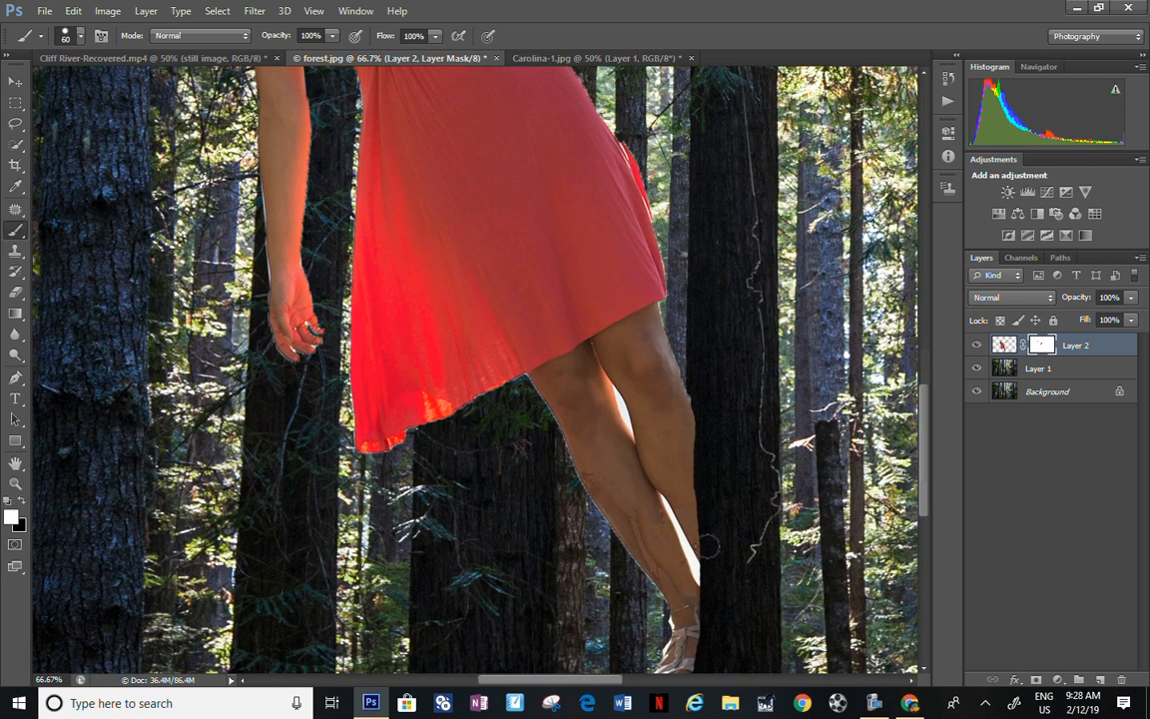
pyautogui.press('[')
pyautogui.press('[')
pyautogui.press('[')
pyautogui.press('[')
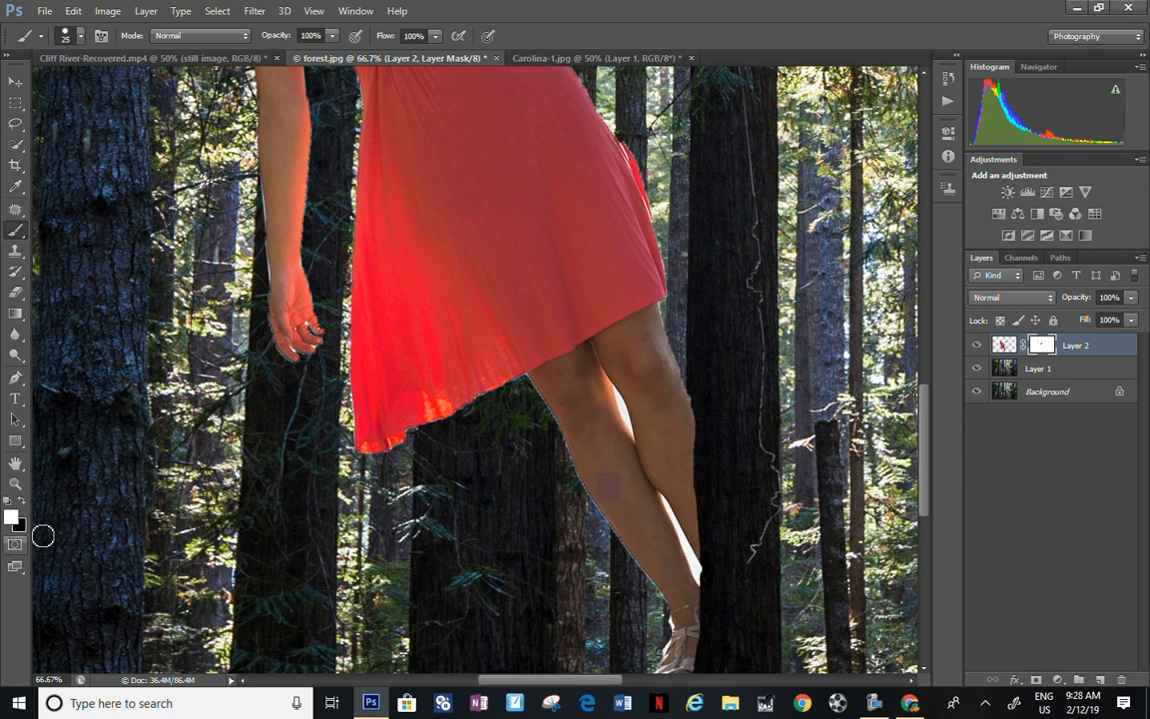
pyautogui.press('x')
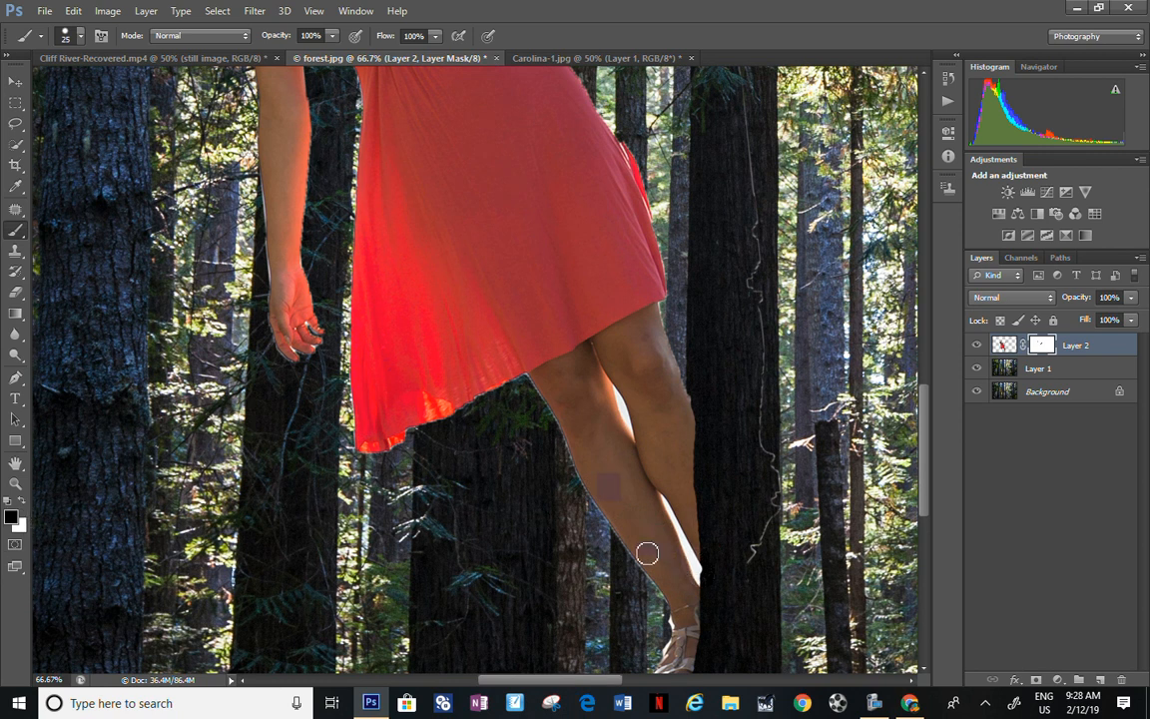
pyautogui.moveTo(705, 583); pyautogui.dragTo(675, 531)
pyautogui.moveTo(631, 426); pyautogui.dragTo(626, 403)
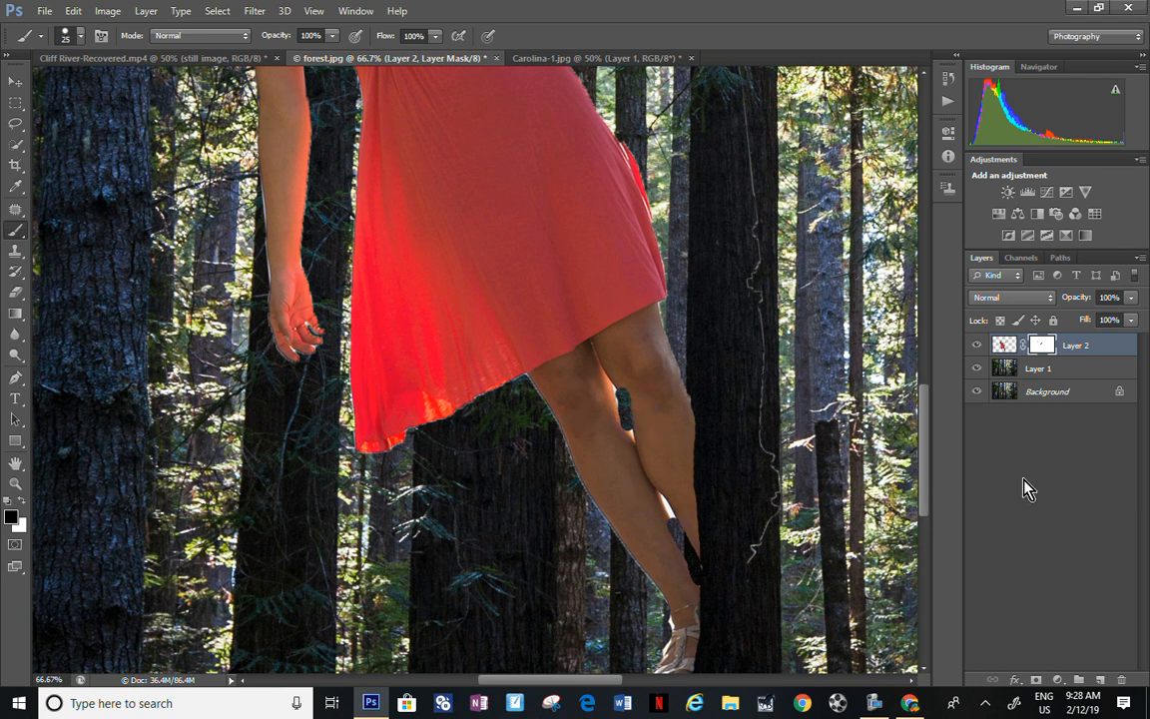
# Step: Fit the whole image in the window and merge all visible layers
pyautogui.hotkey('ctrl', '-')
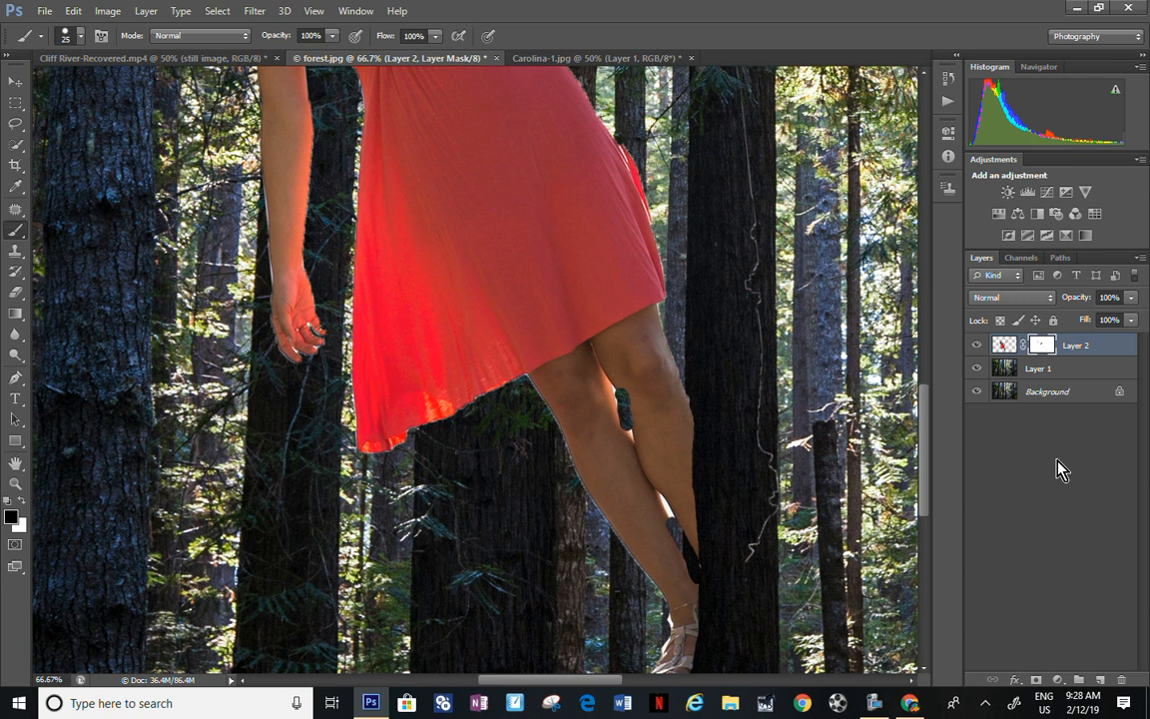
pyautogui.hotkey('ctrl', '0')
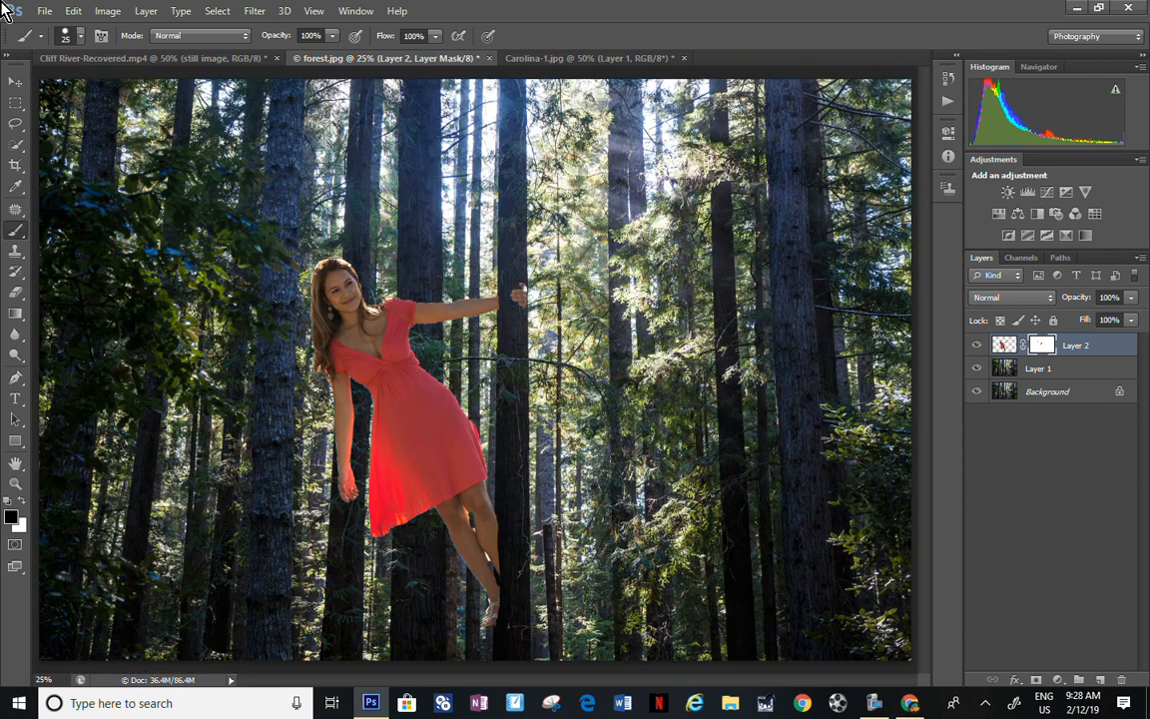
pyautogui.click(152, 14)
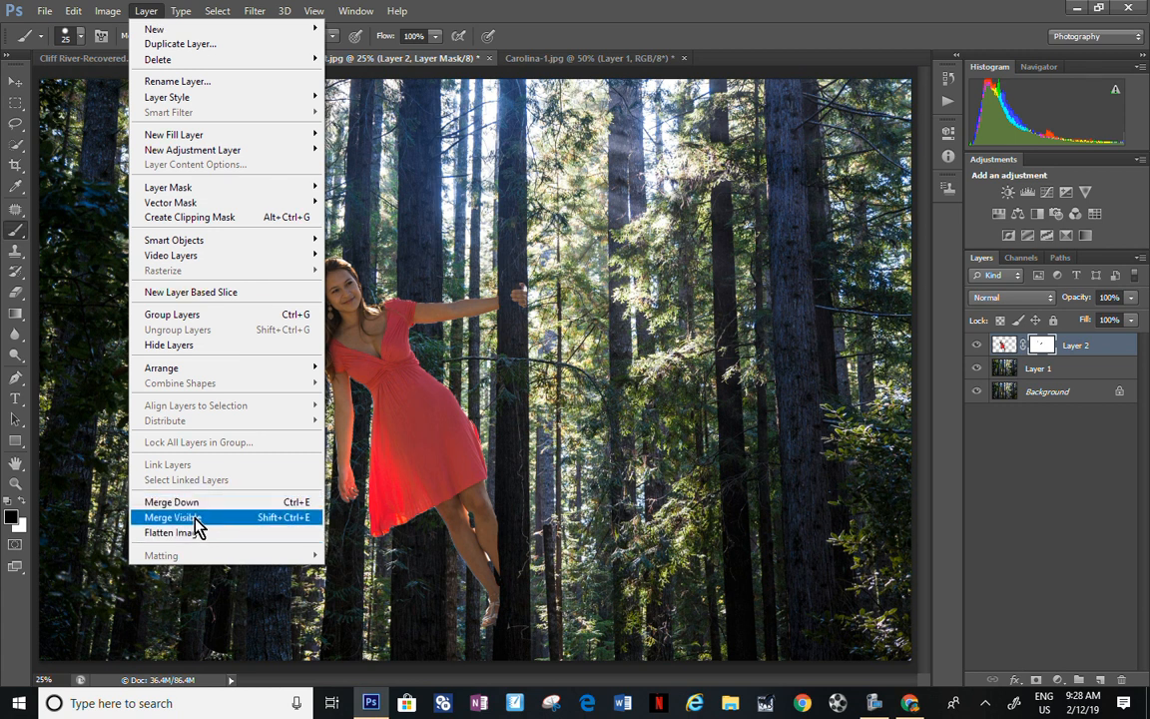
pyautogui.click(198, 518)
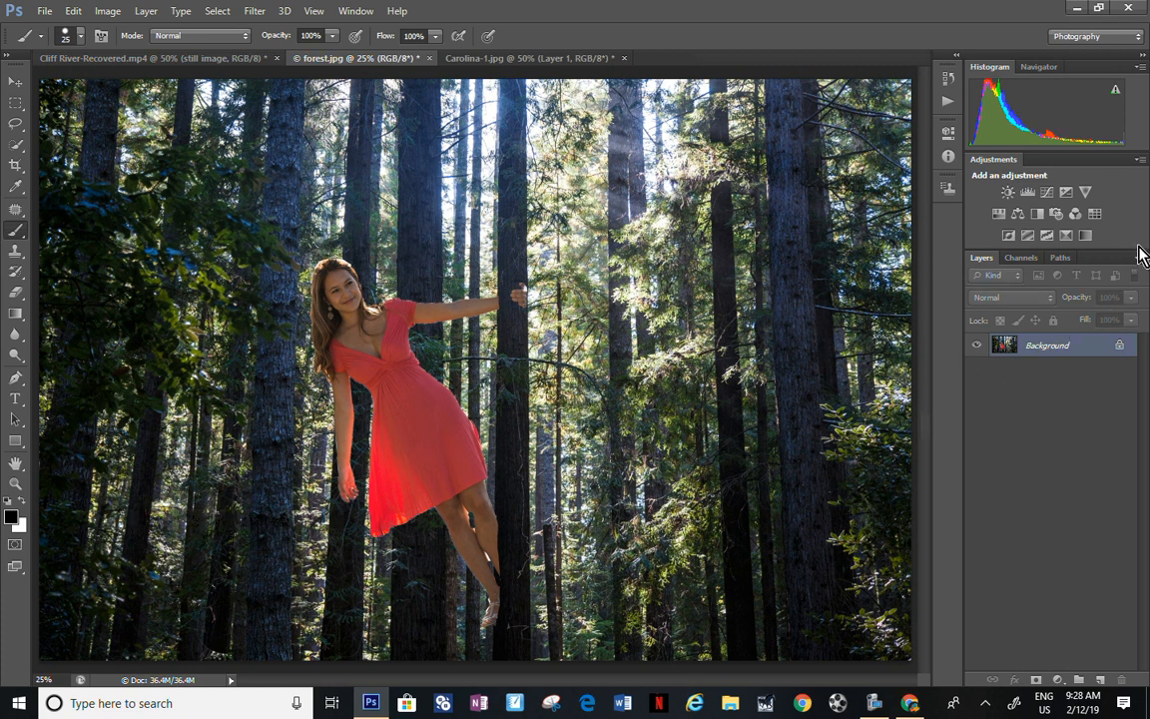
pyautogui.moveTo(878, 706)
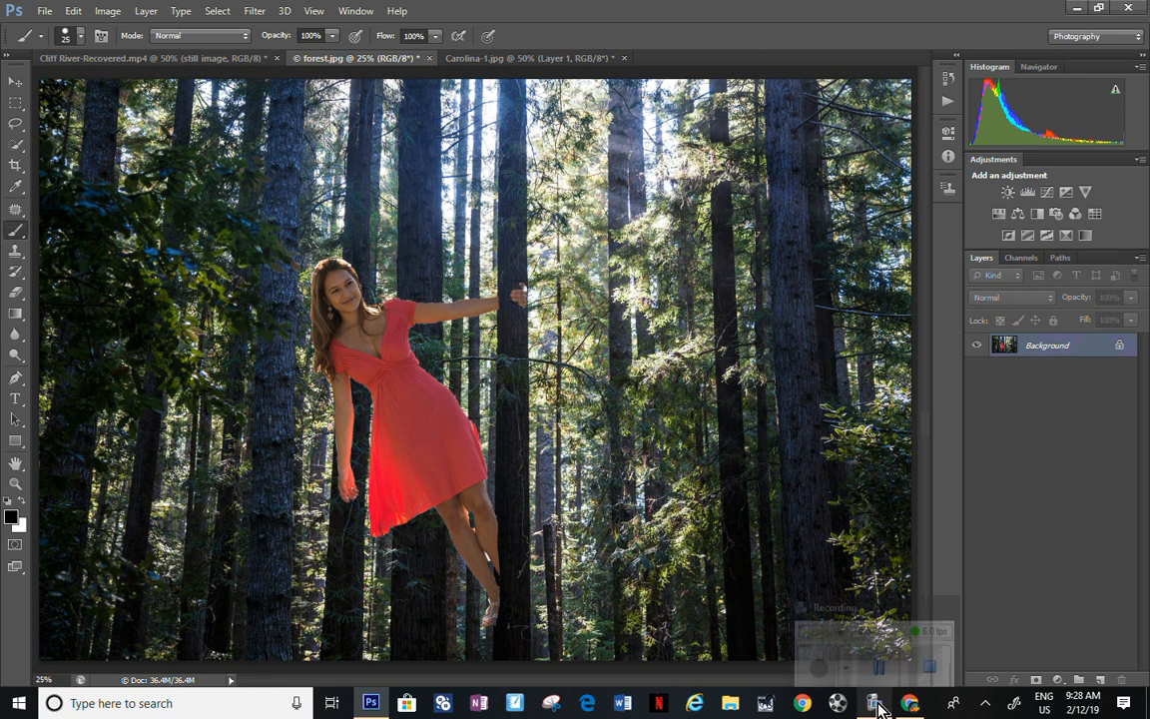